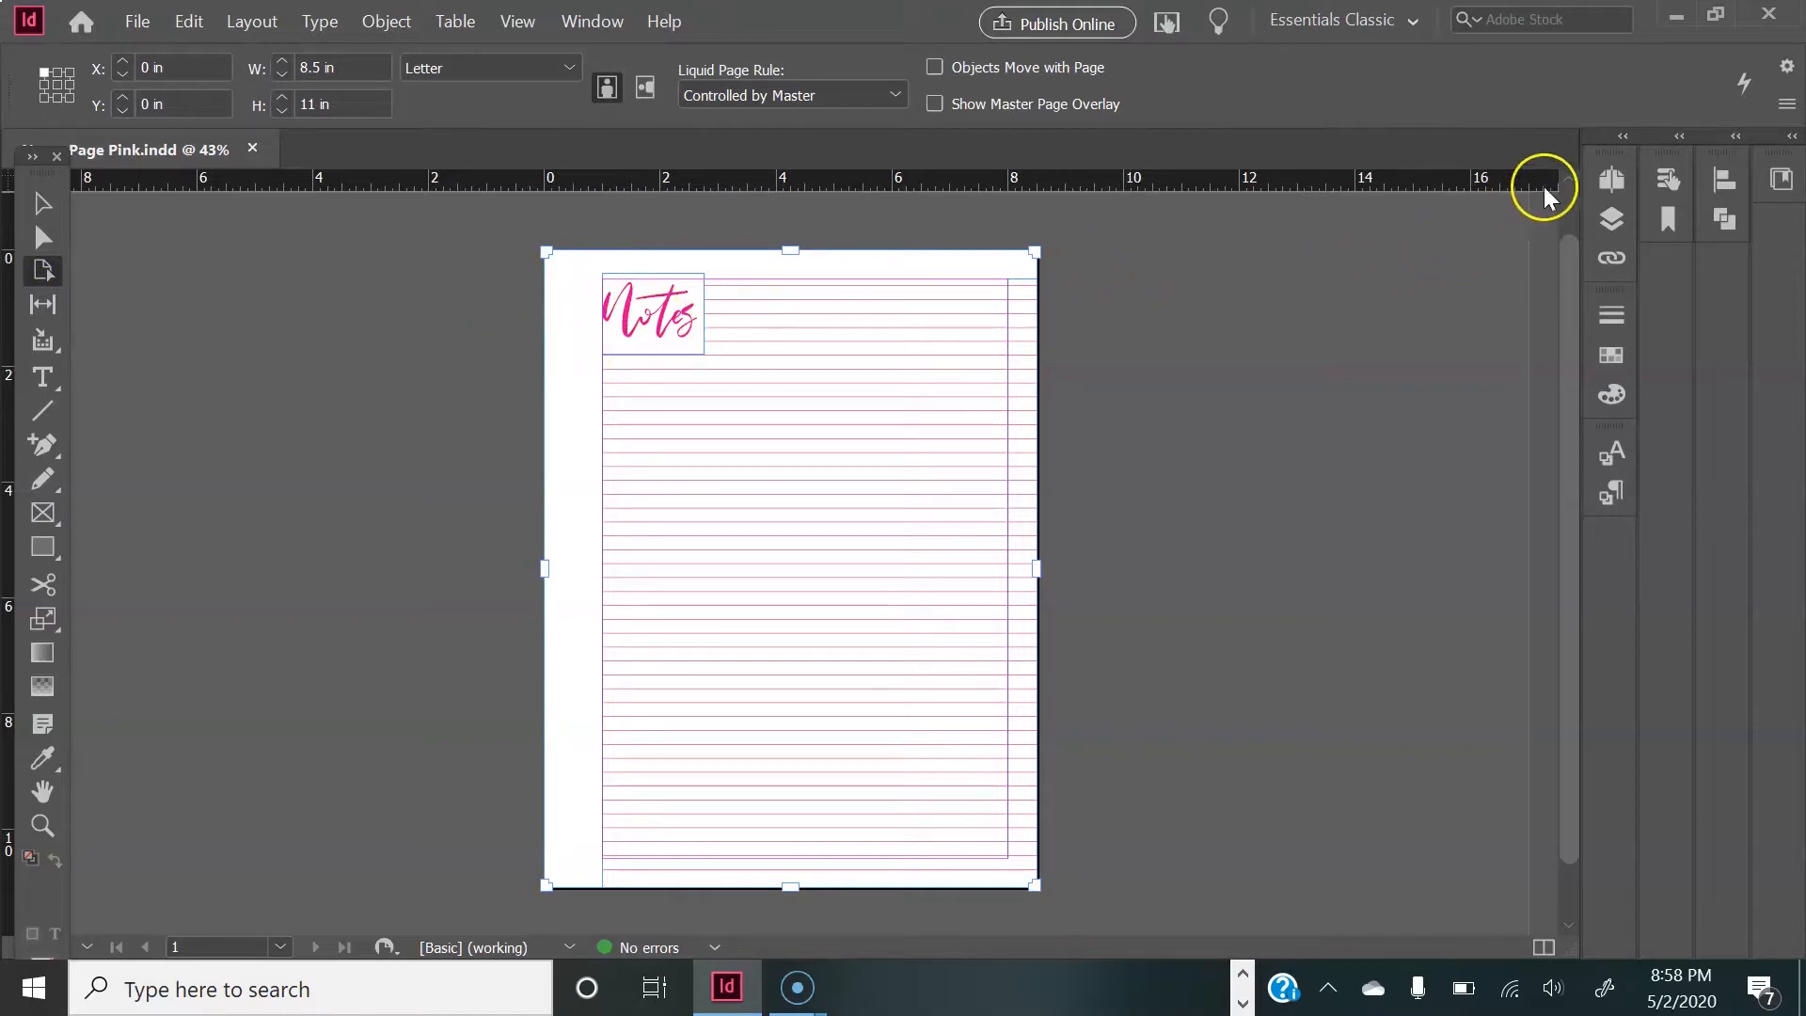
Step: Set the page's liquid page rule to Scale and change the page size to A5
{"action": "left_click", "coordinate": [1624, 166]}
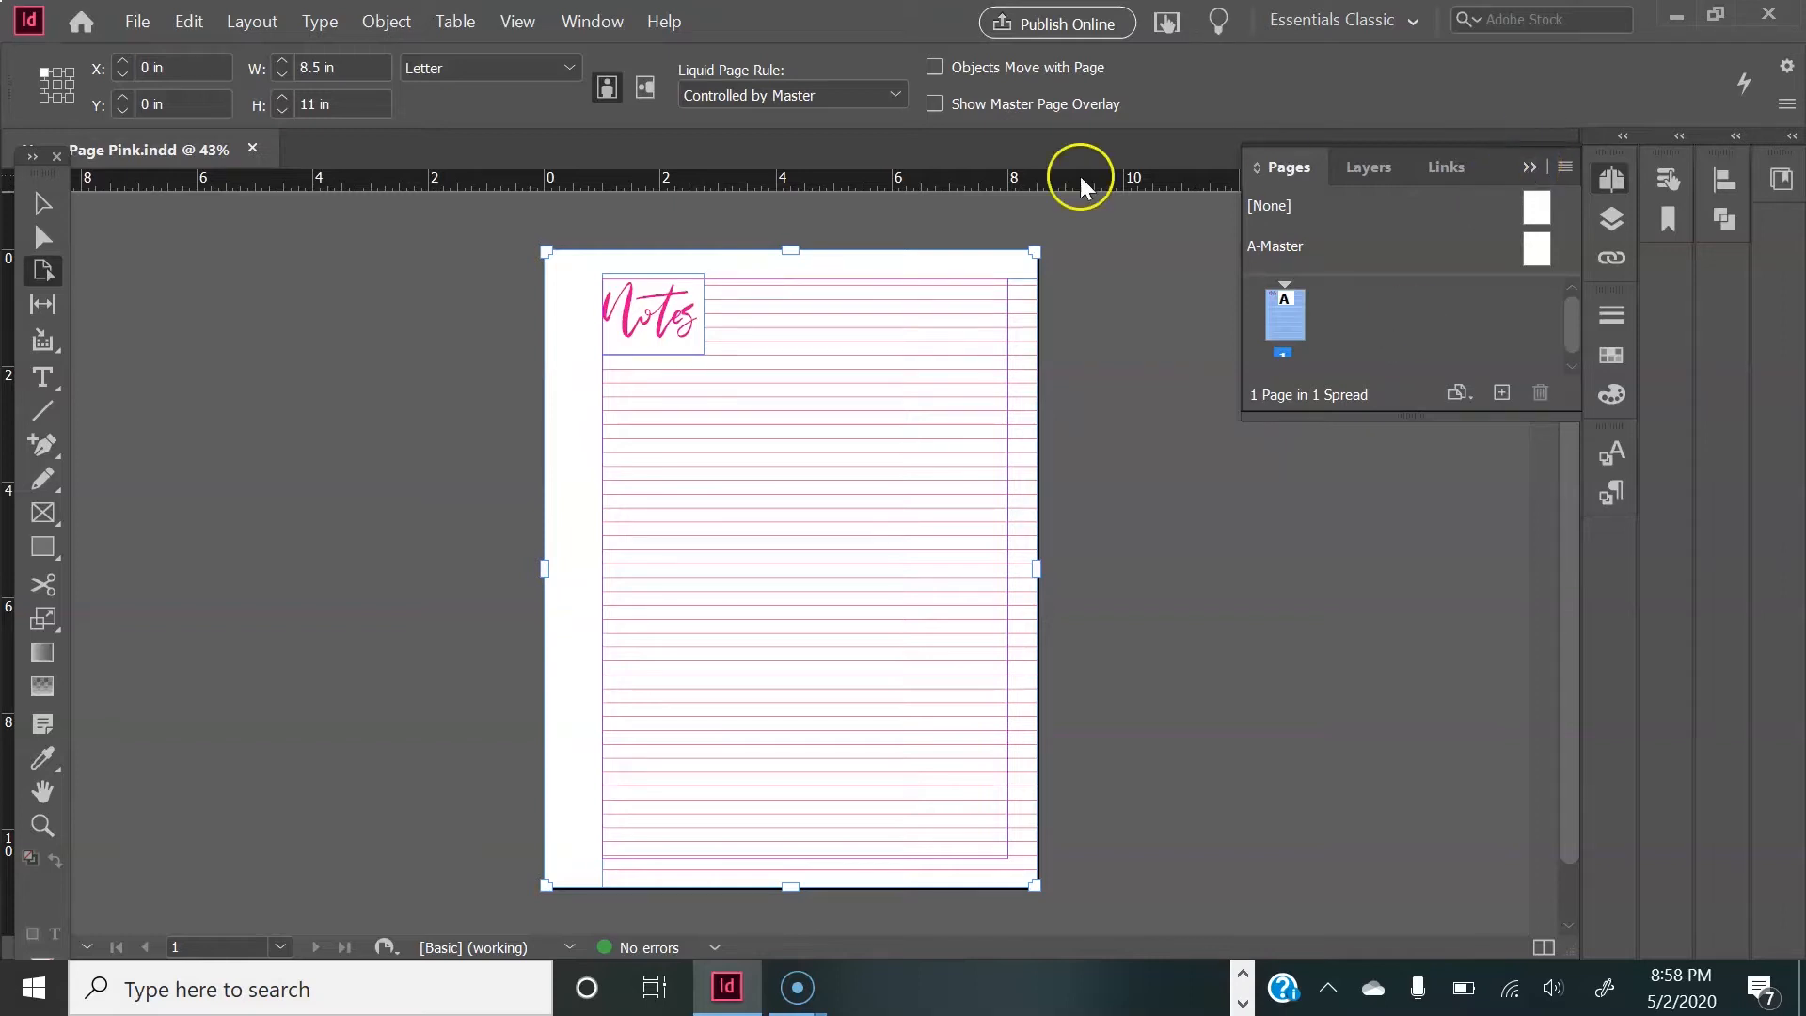
{"action": "left_click", "coordinate": [1530, 167]}
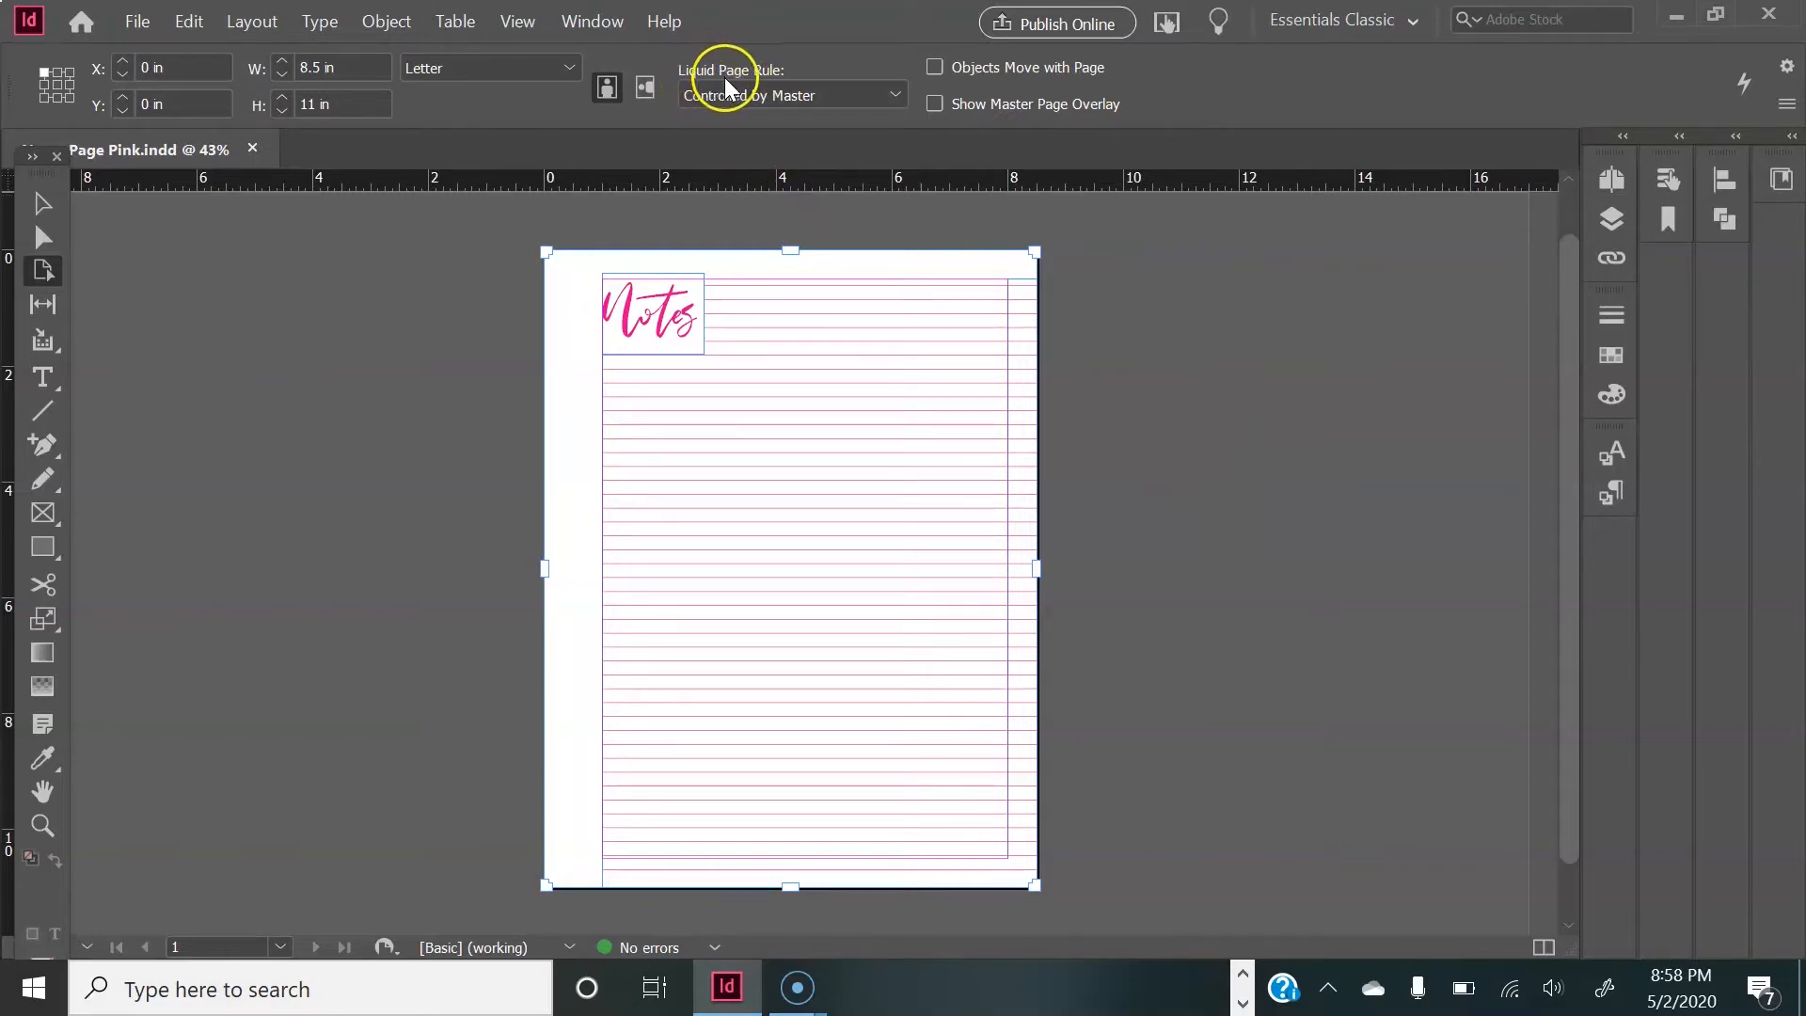
{"action": "left_click", "coordinate": [794, 96]}
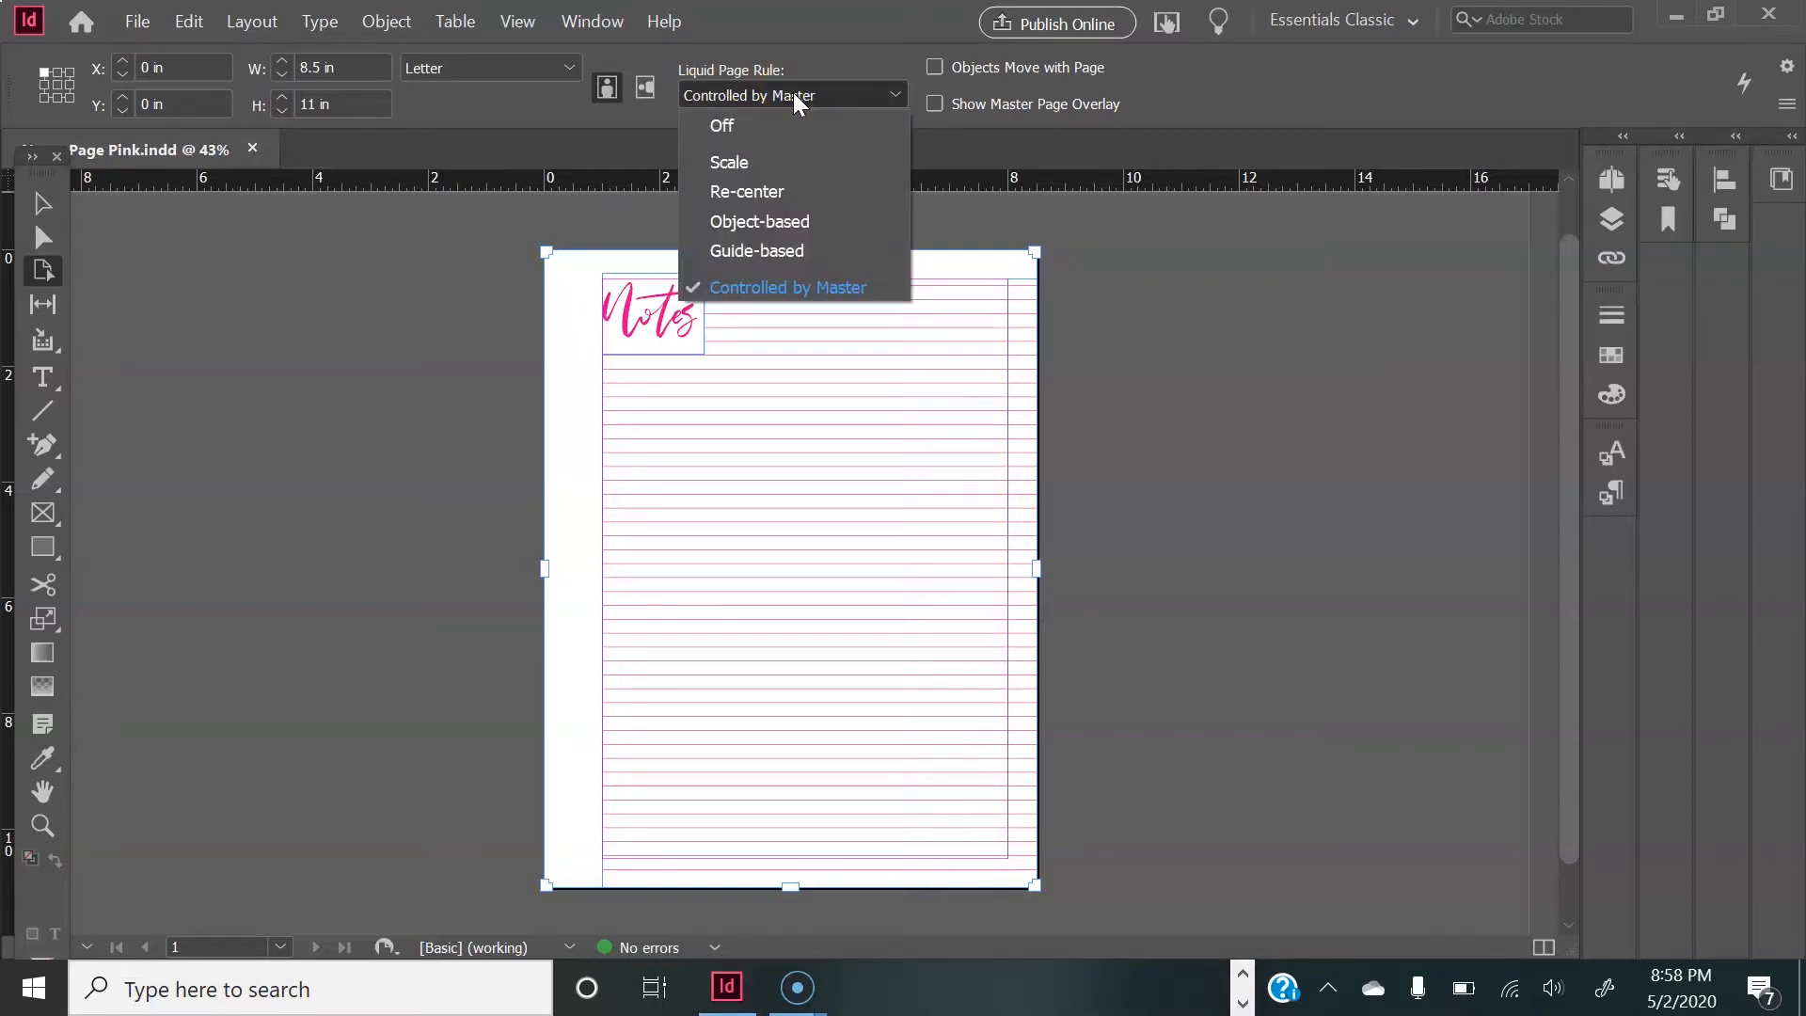
{"action": "left_click", "coordinate": [770, 155]}
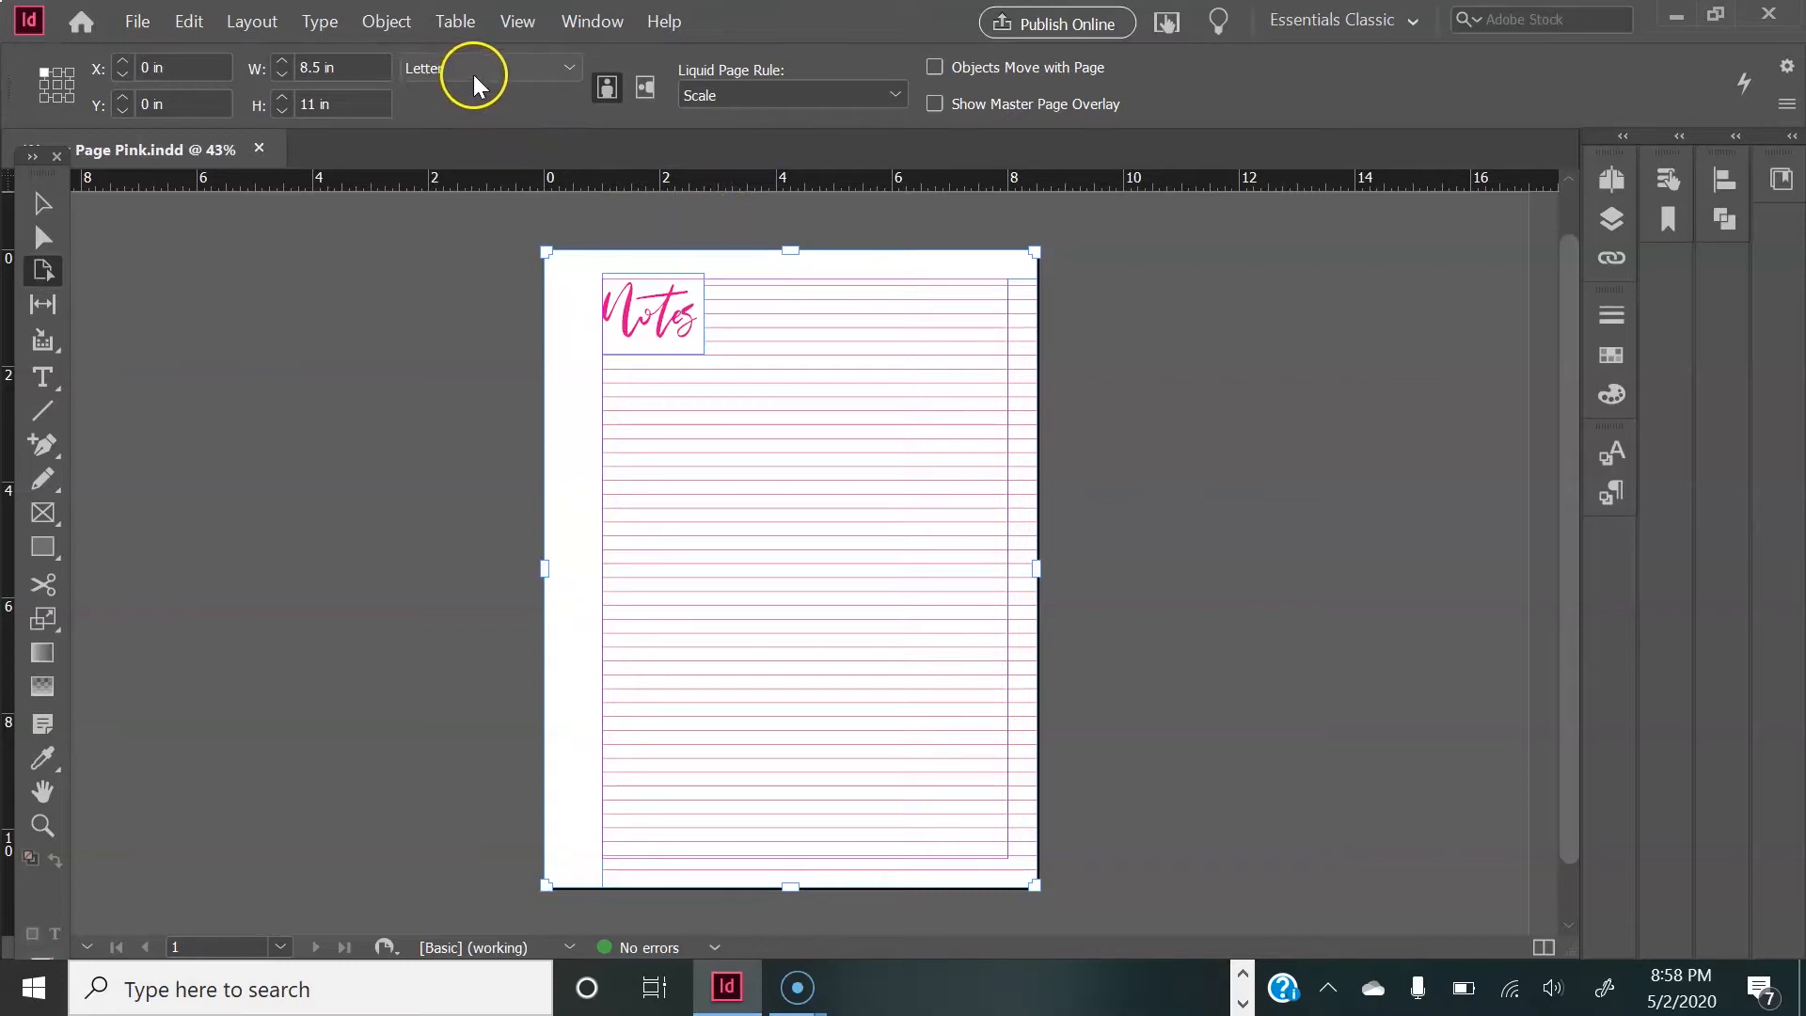
{"action": "left_click", "coordinate": [534, 64]}
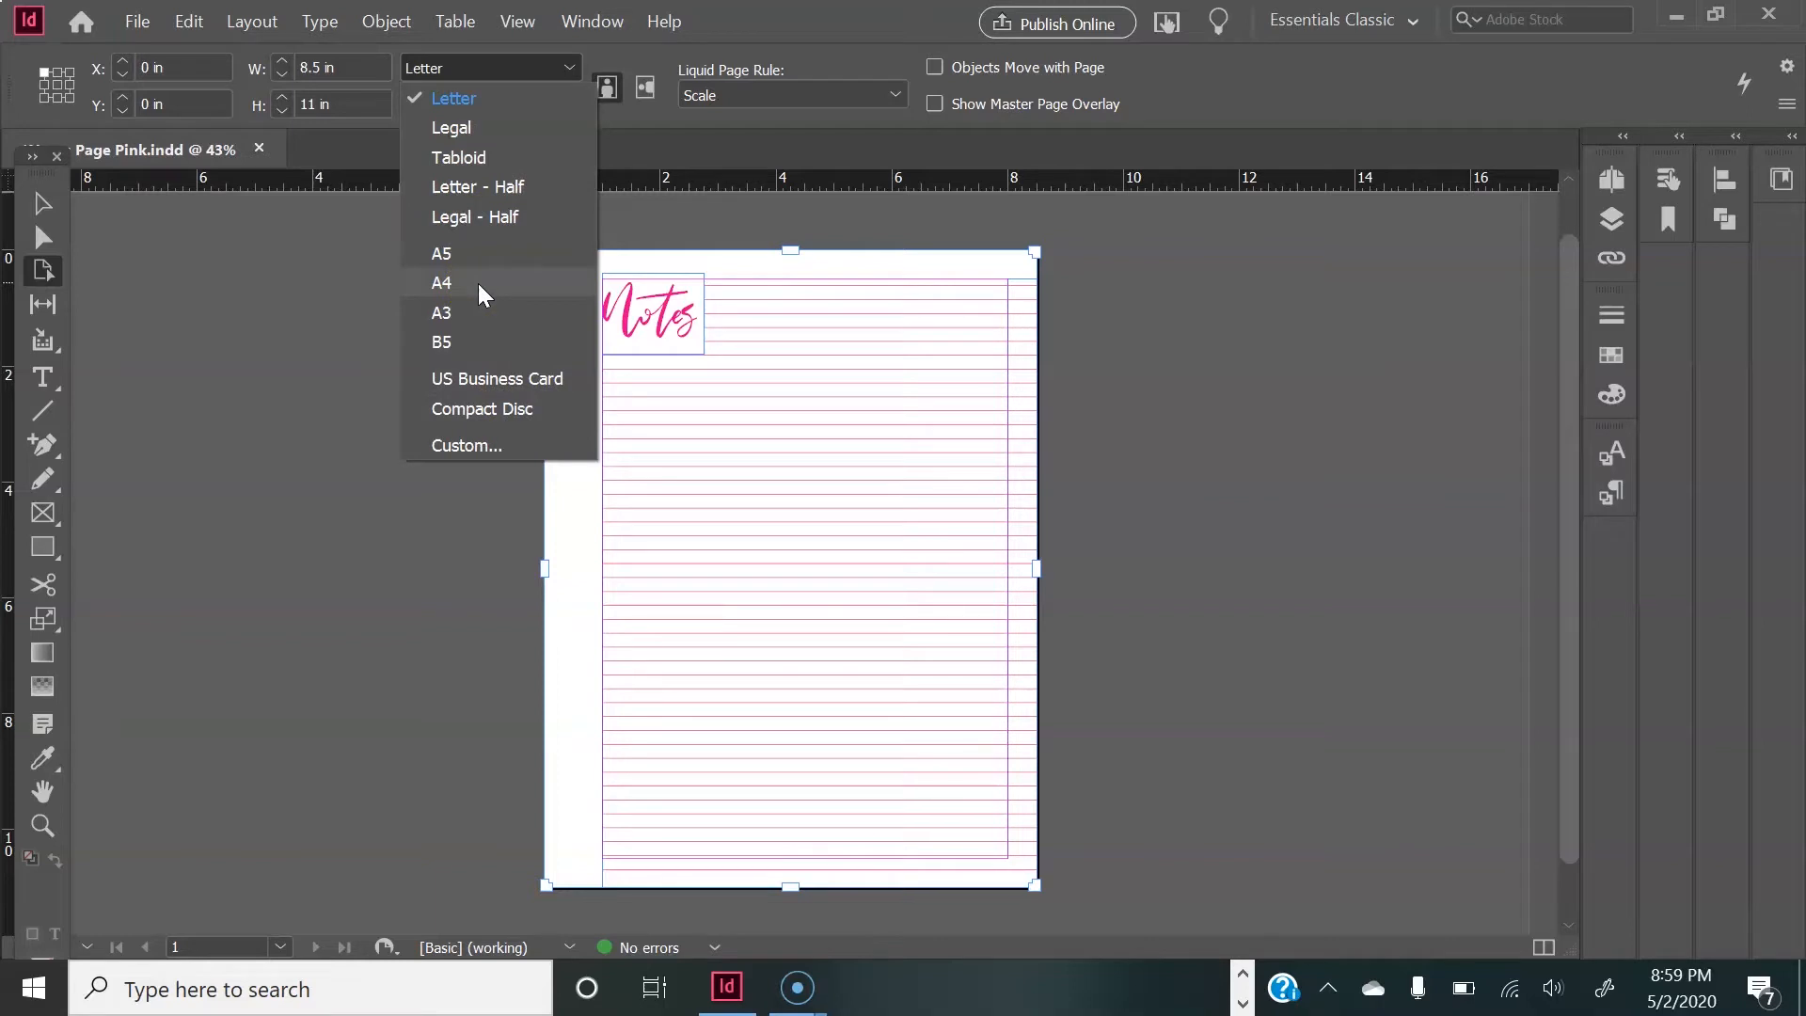
{"action": "left_click", "coordinate": [481, 444]}
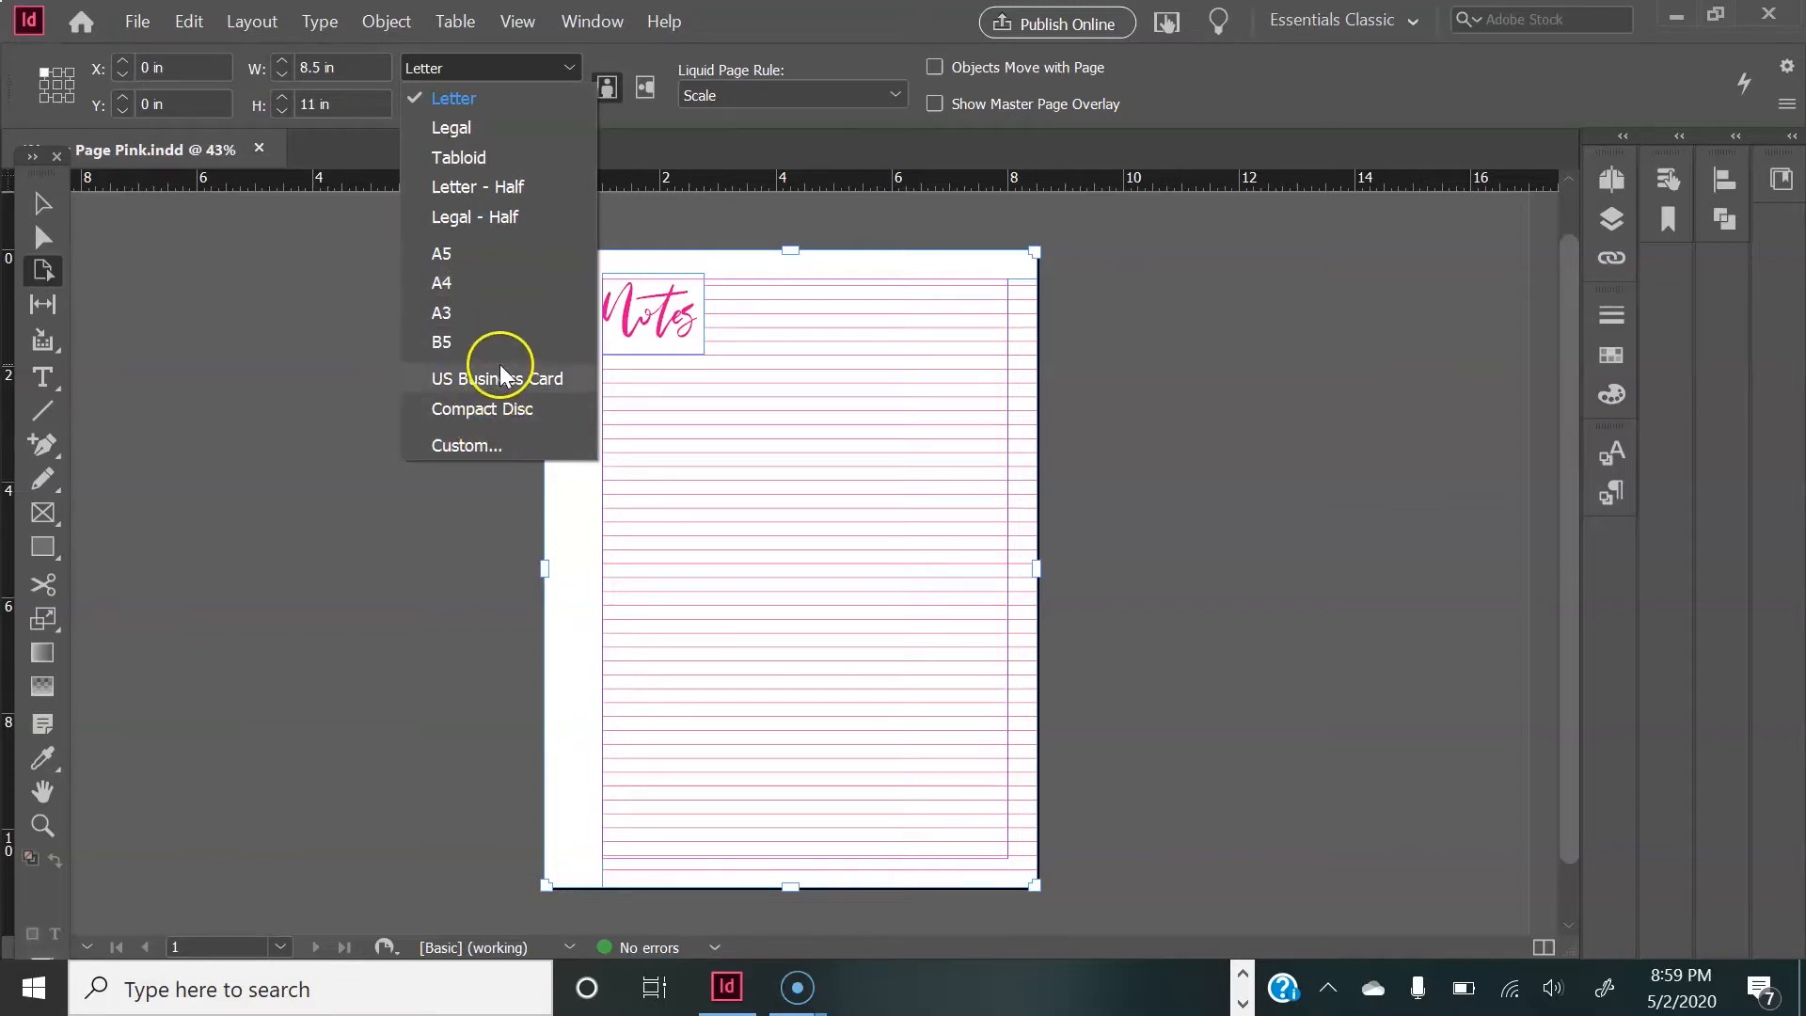
{"action": "left_click", "coordinate": [524, 263]}
{"action": "left_click", "coordinate": [391, 444]}
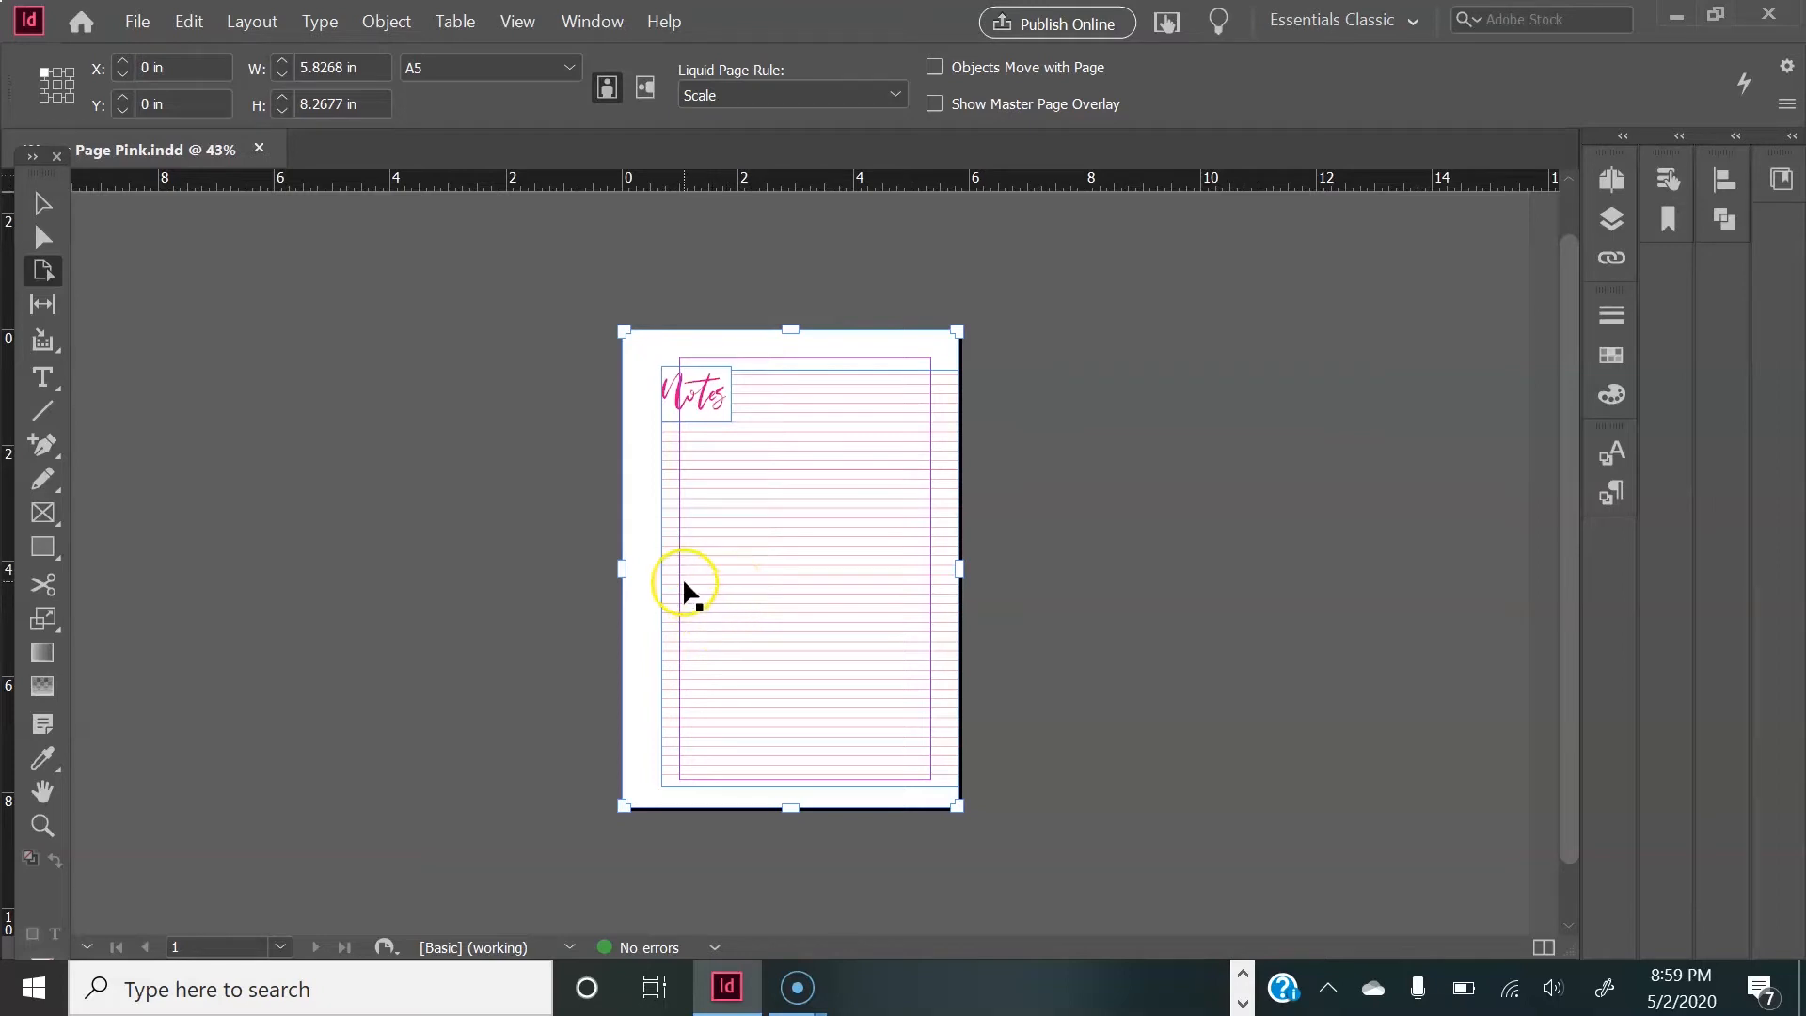
Step: Resize the Notes title and lined frame together to about 4.83 × 7.38 in, aligning their left and bottom edges with the page margins
{"action": "left_click", "coordinate": [43, 202]}
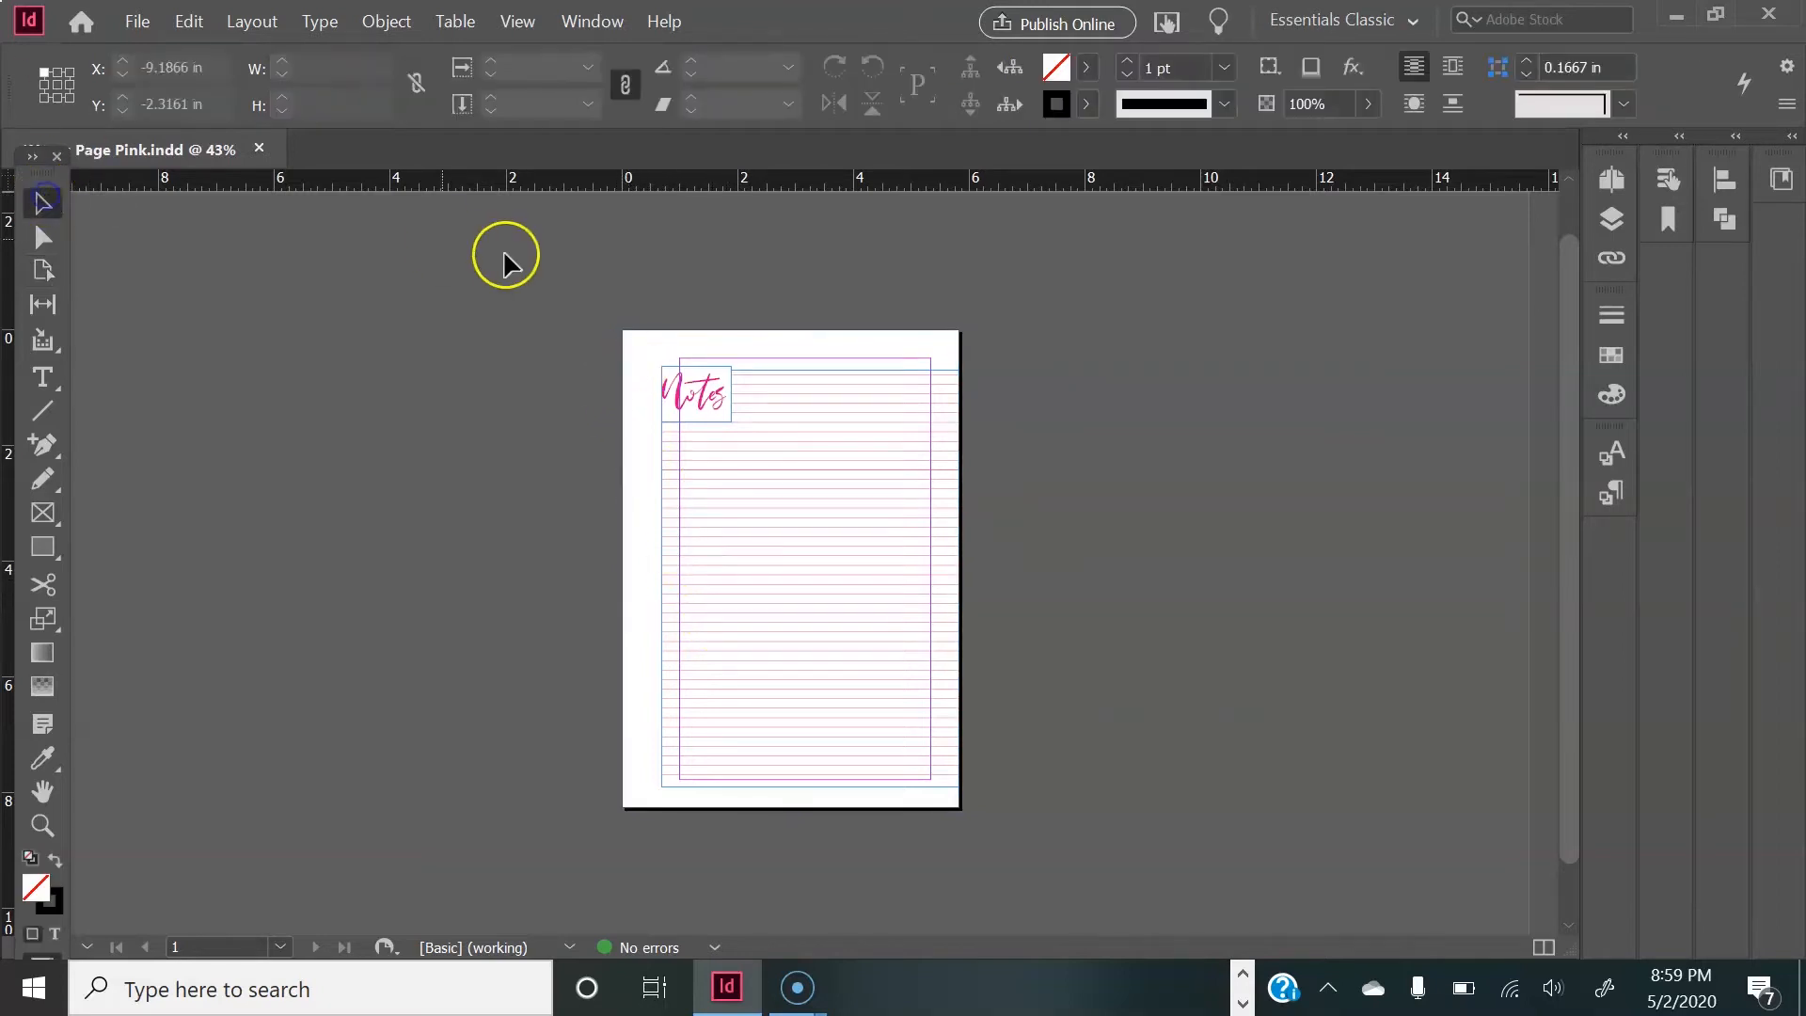
{"action": "left_click_drag", "start_coordinate": [645, 363], "coordinate": [847, 610]}
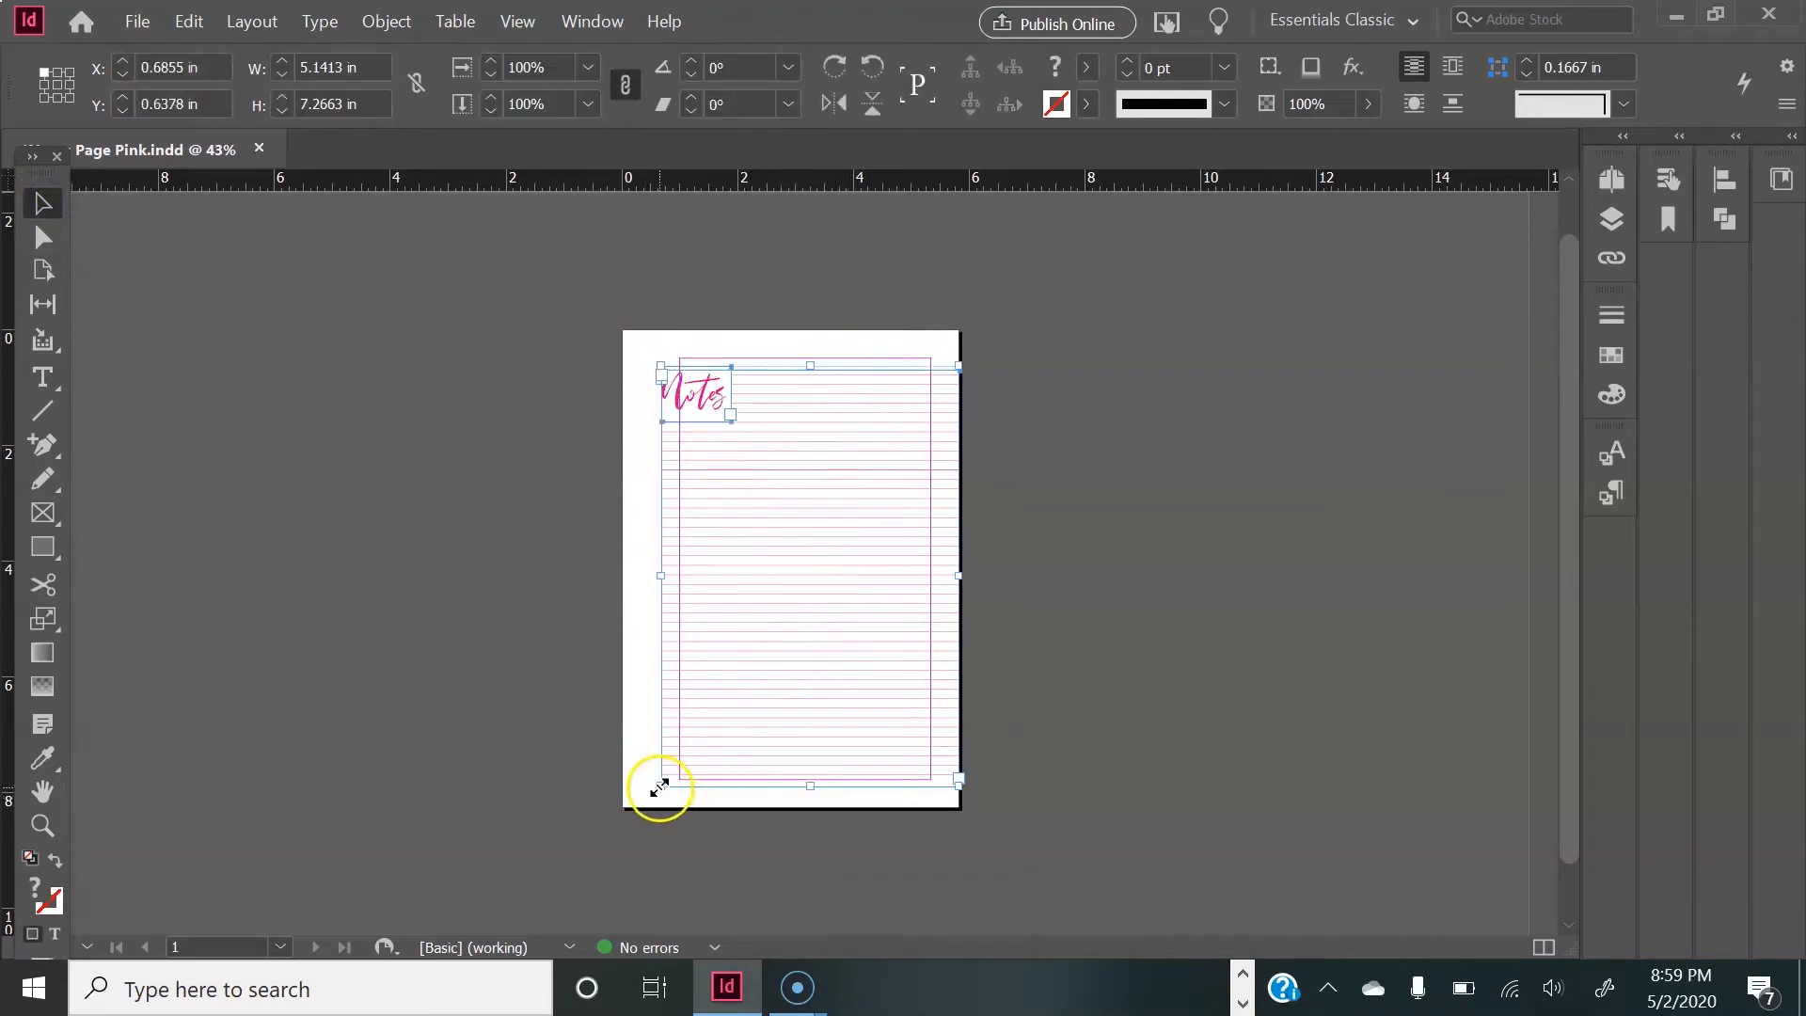
{"action": "left_click_drag", "start_coordinate": [659, 782], "coordinate": [677, 751]}
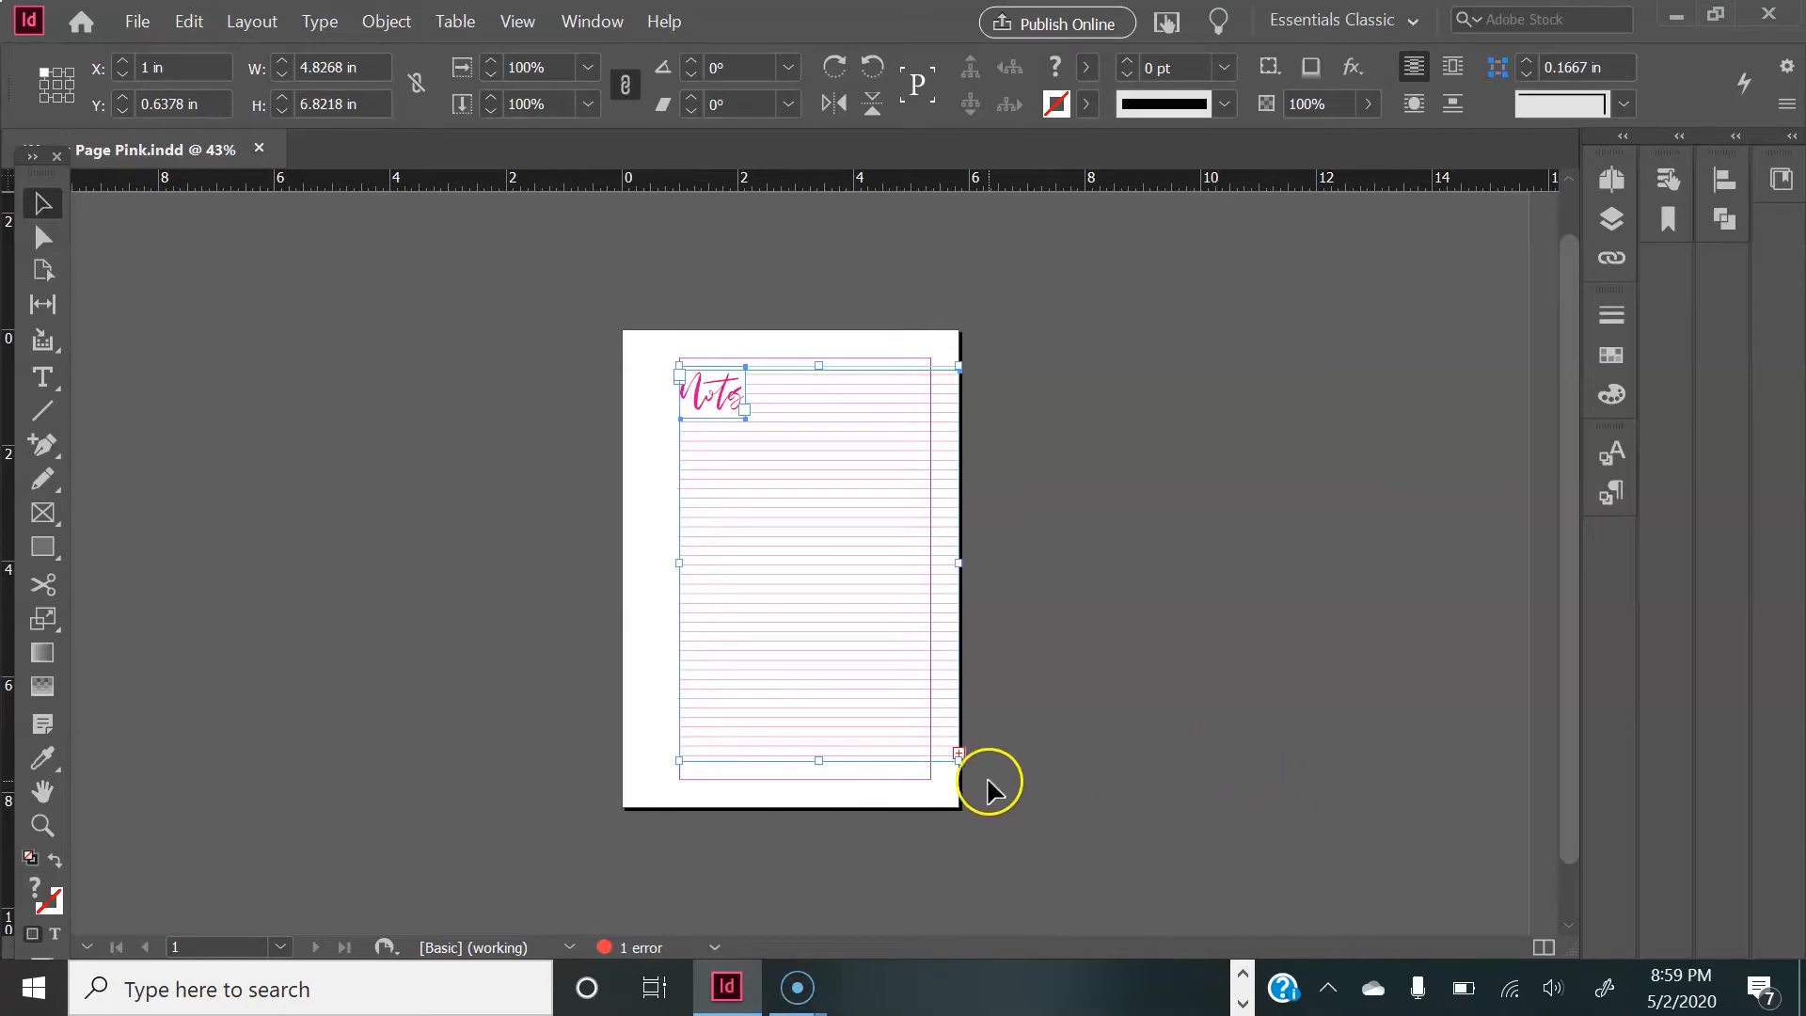
{"action": "left_click_drag", "start_coordinate": [817, 759], "coordinate": [818, 778]}
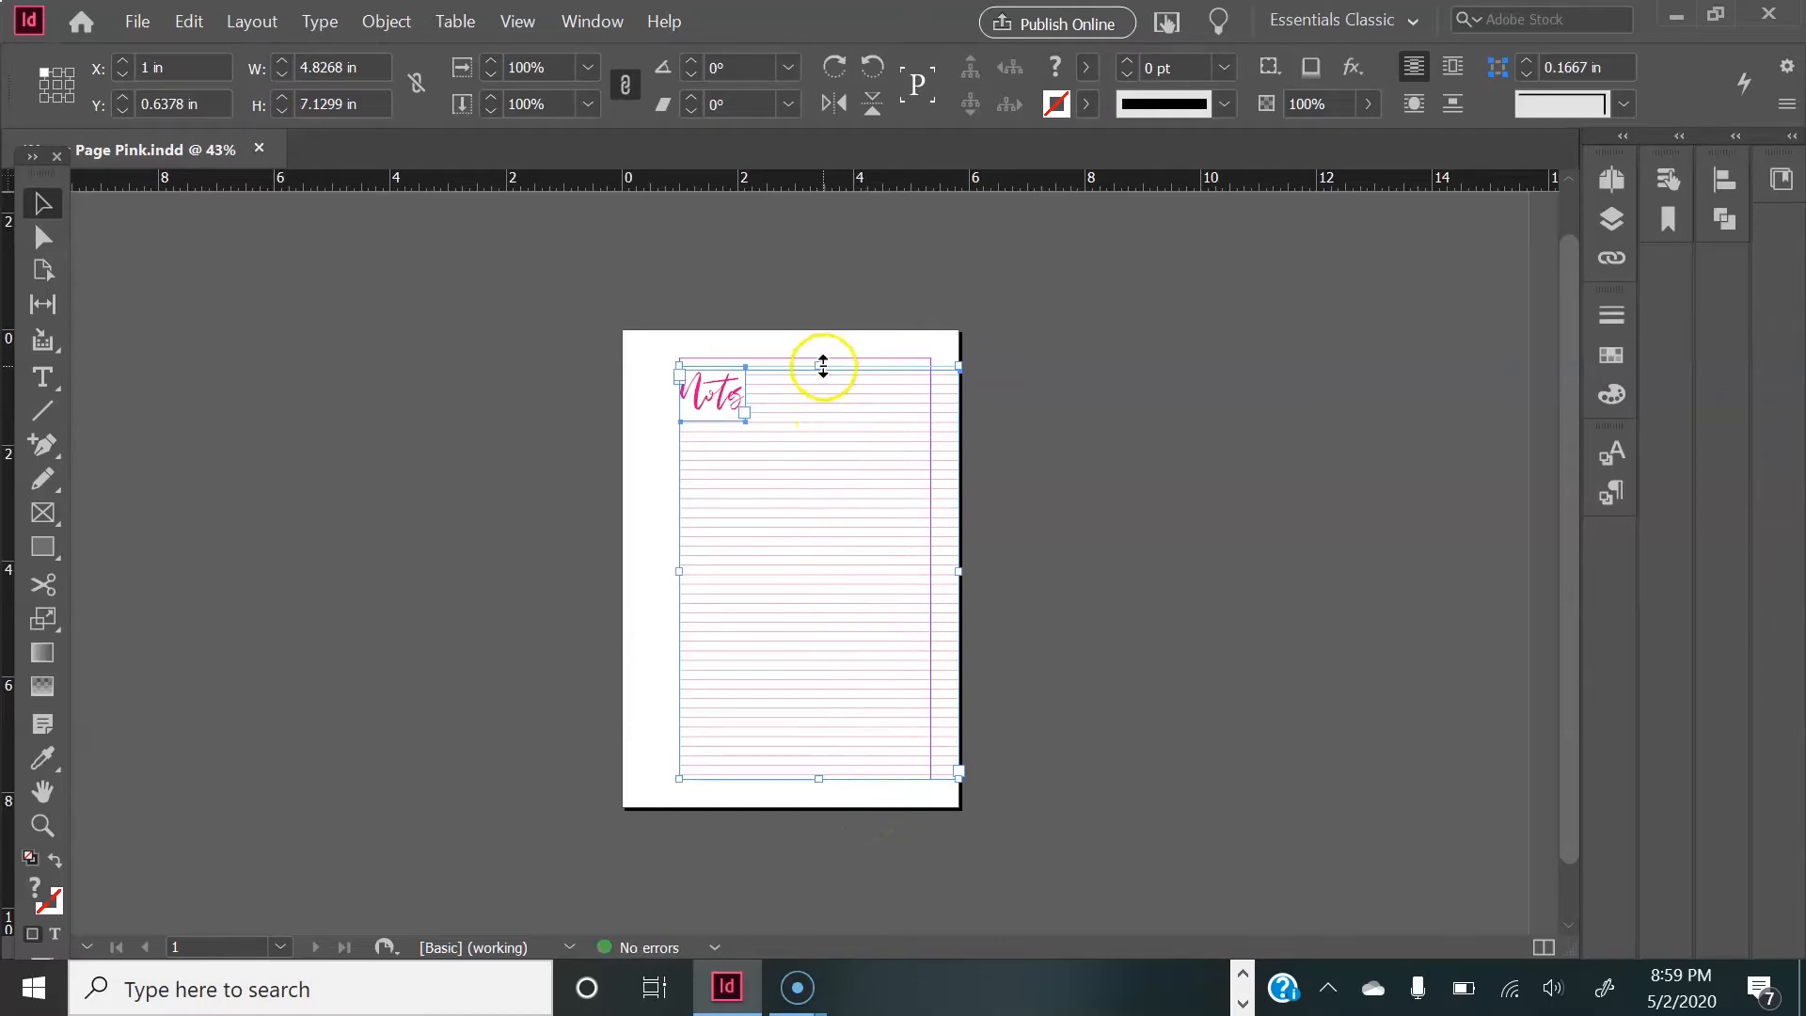
{"action": "left_click_drag", "start_coordinate": [819, 365], "coordinate": [819, 351]}
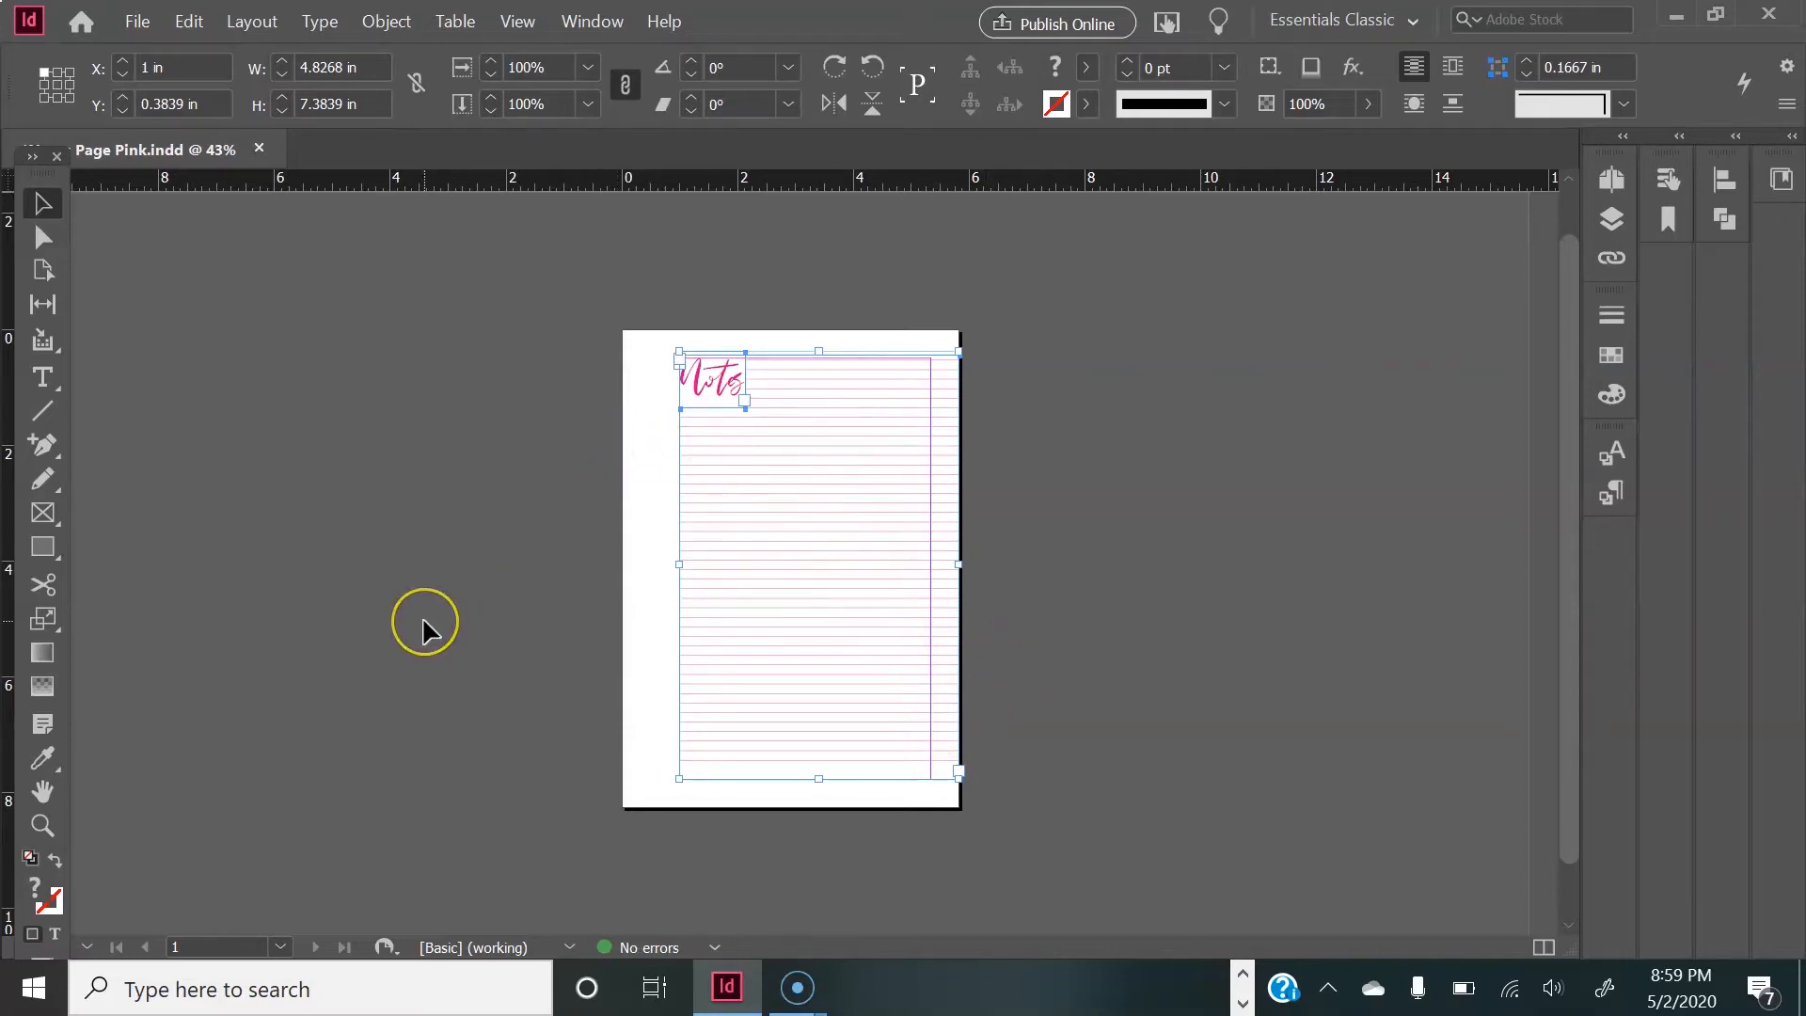
Step: Add one more ruled line at the end of the lined text frame and deselect the frame
{"action": "scroll", "coordinate": [424, 621], "scroll_direction": "up", "scroll_amount": 5}
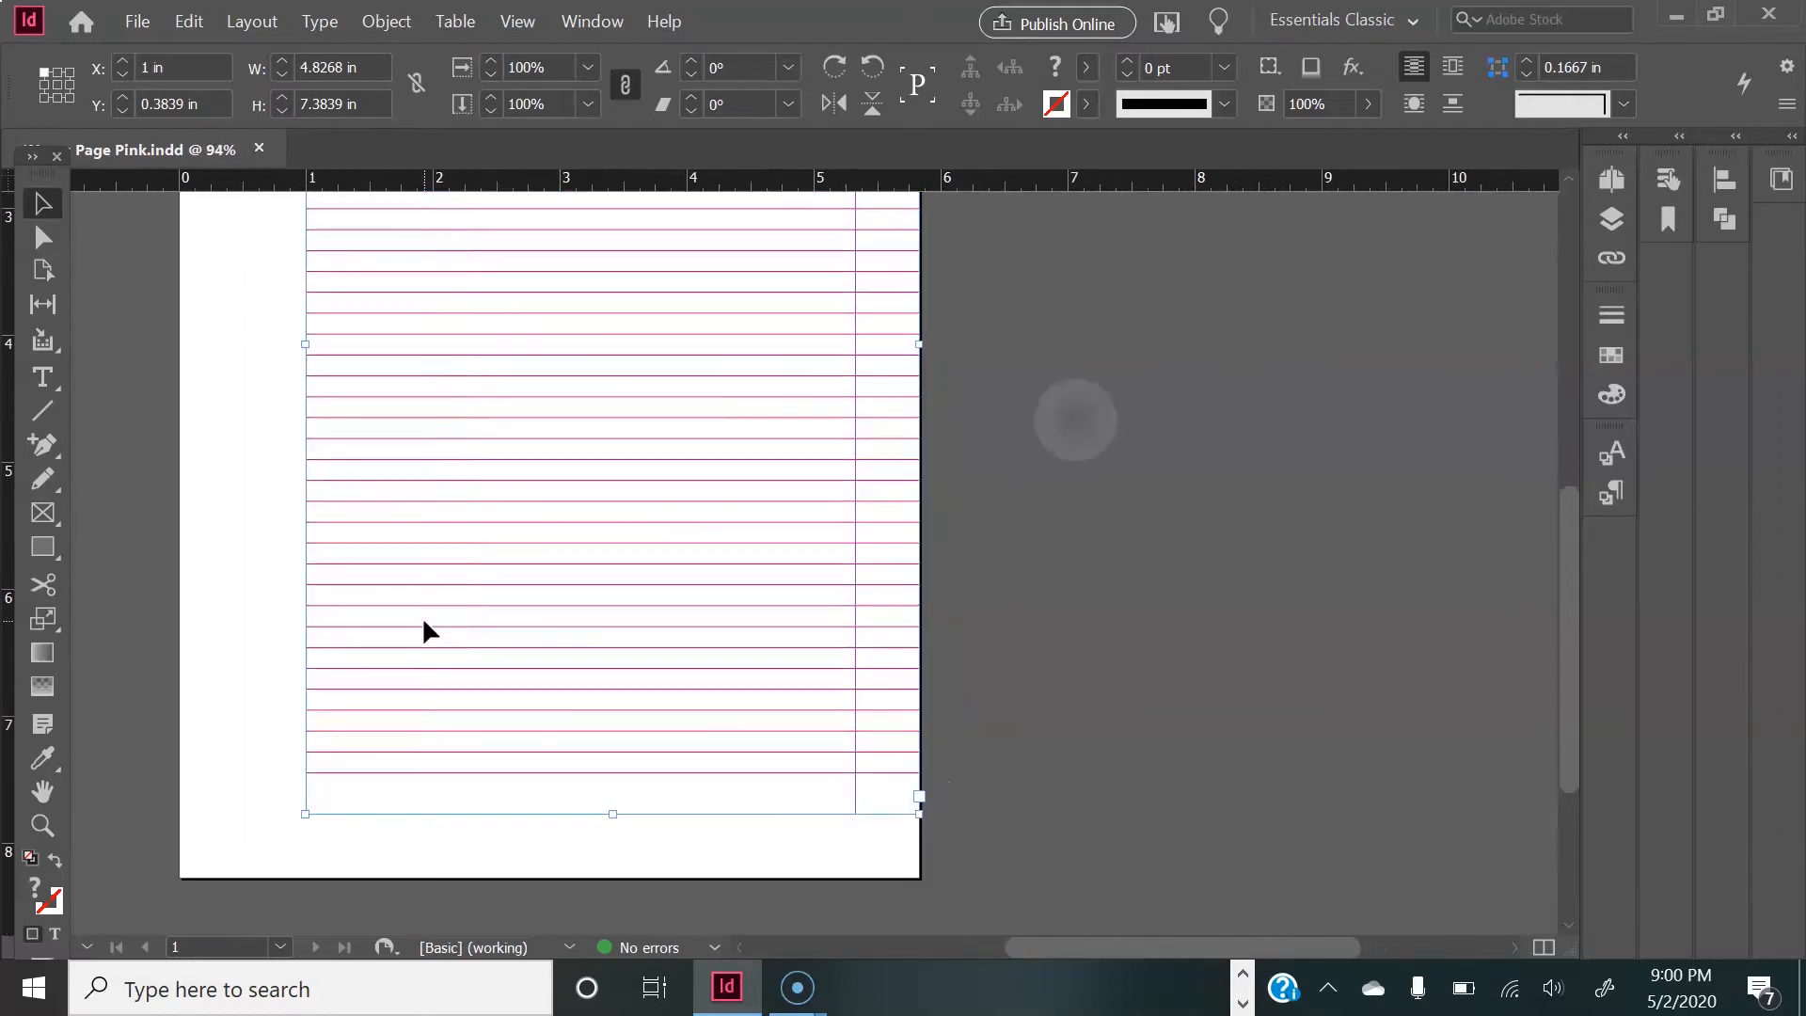
{"action": "double_click", "coordinate": [444, 758]}
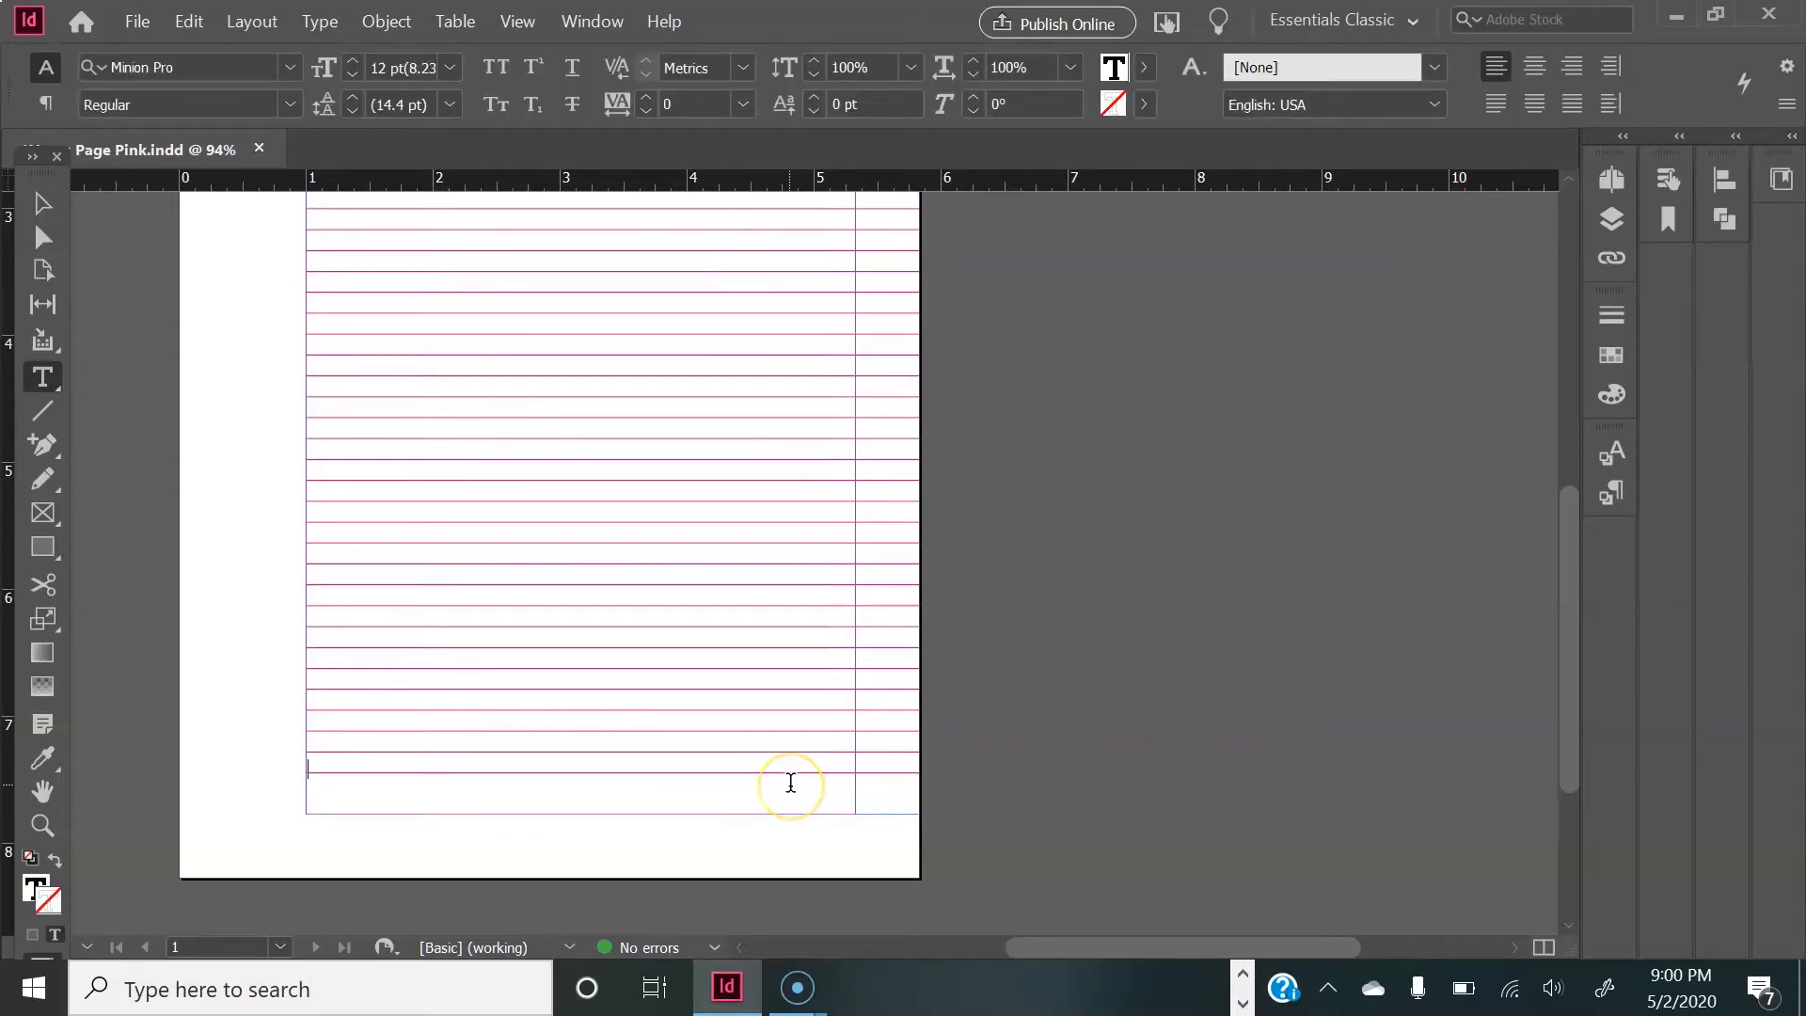
{"action": "key", "text": "Return"}
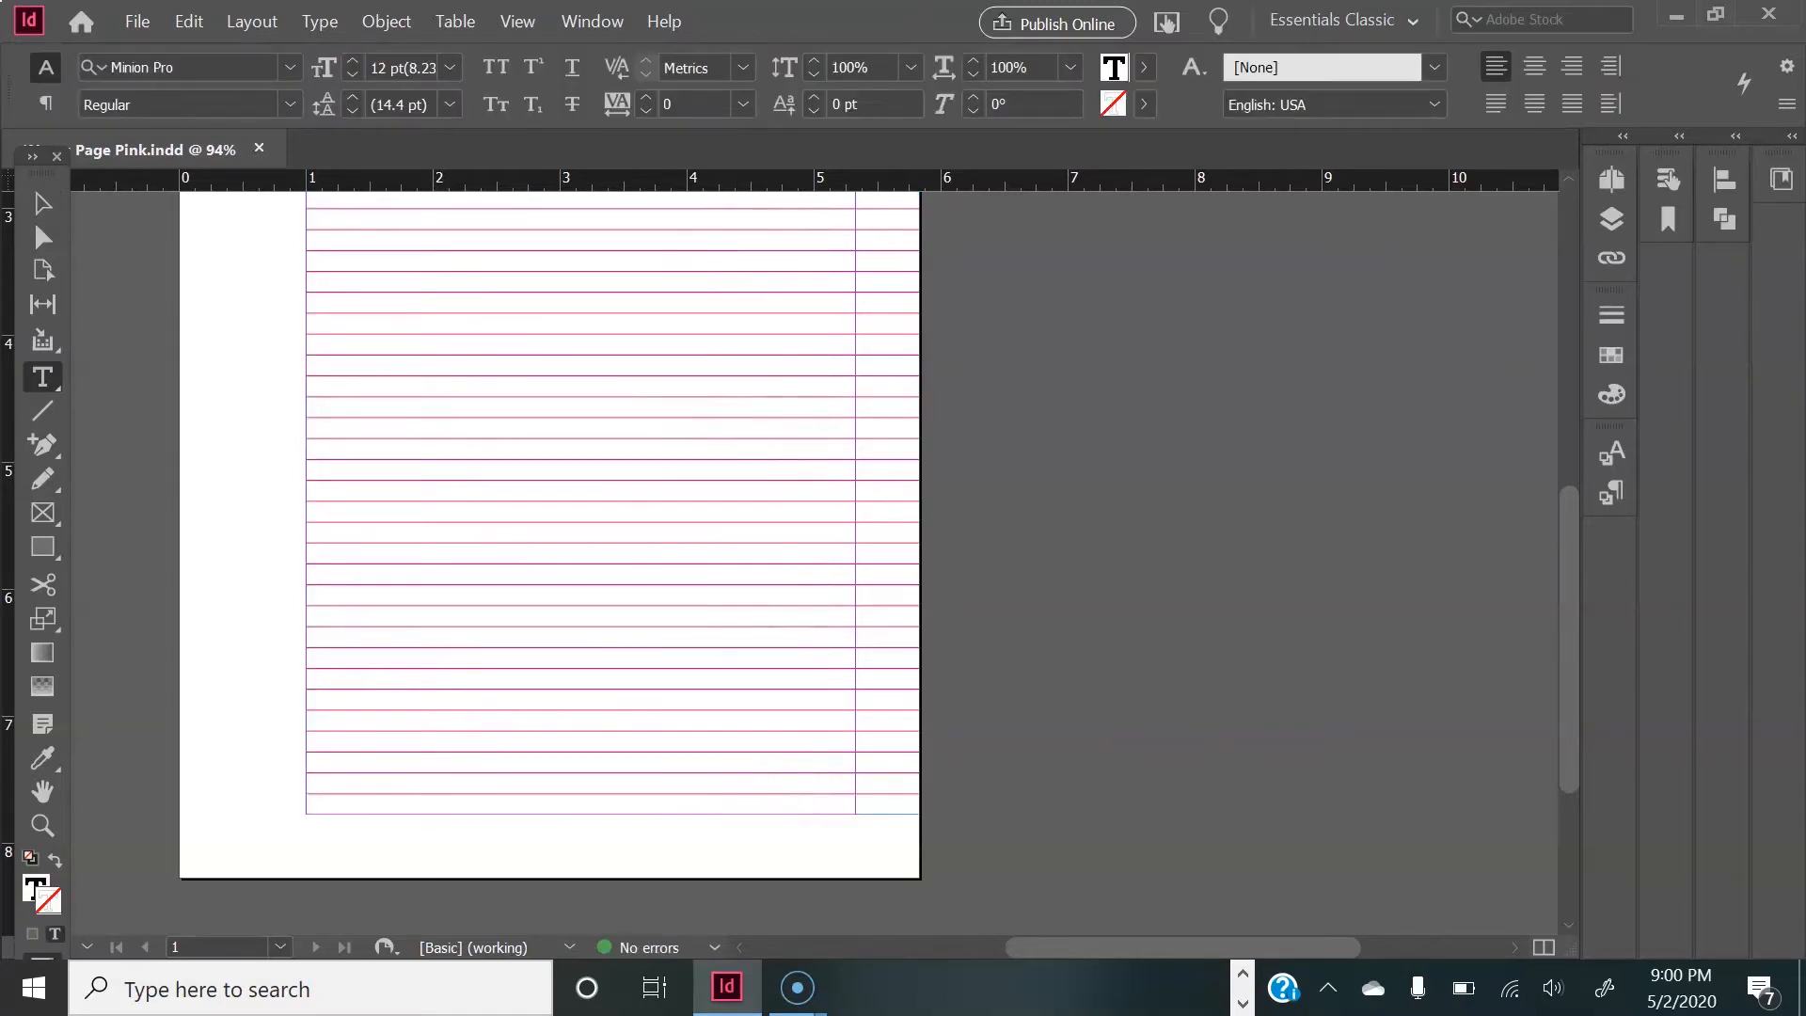
{"action": "left_click", "coordinate": [42, 203]}
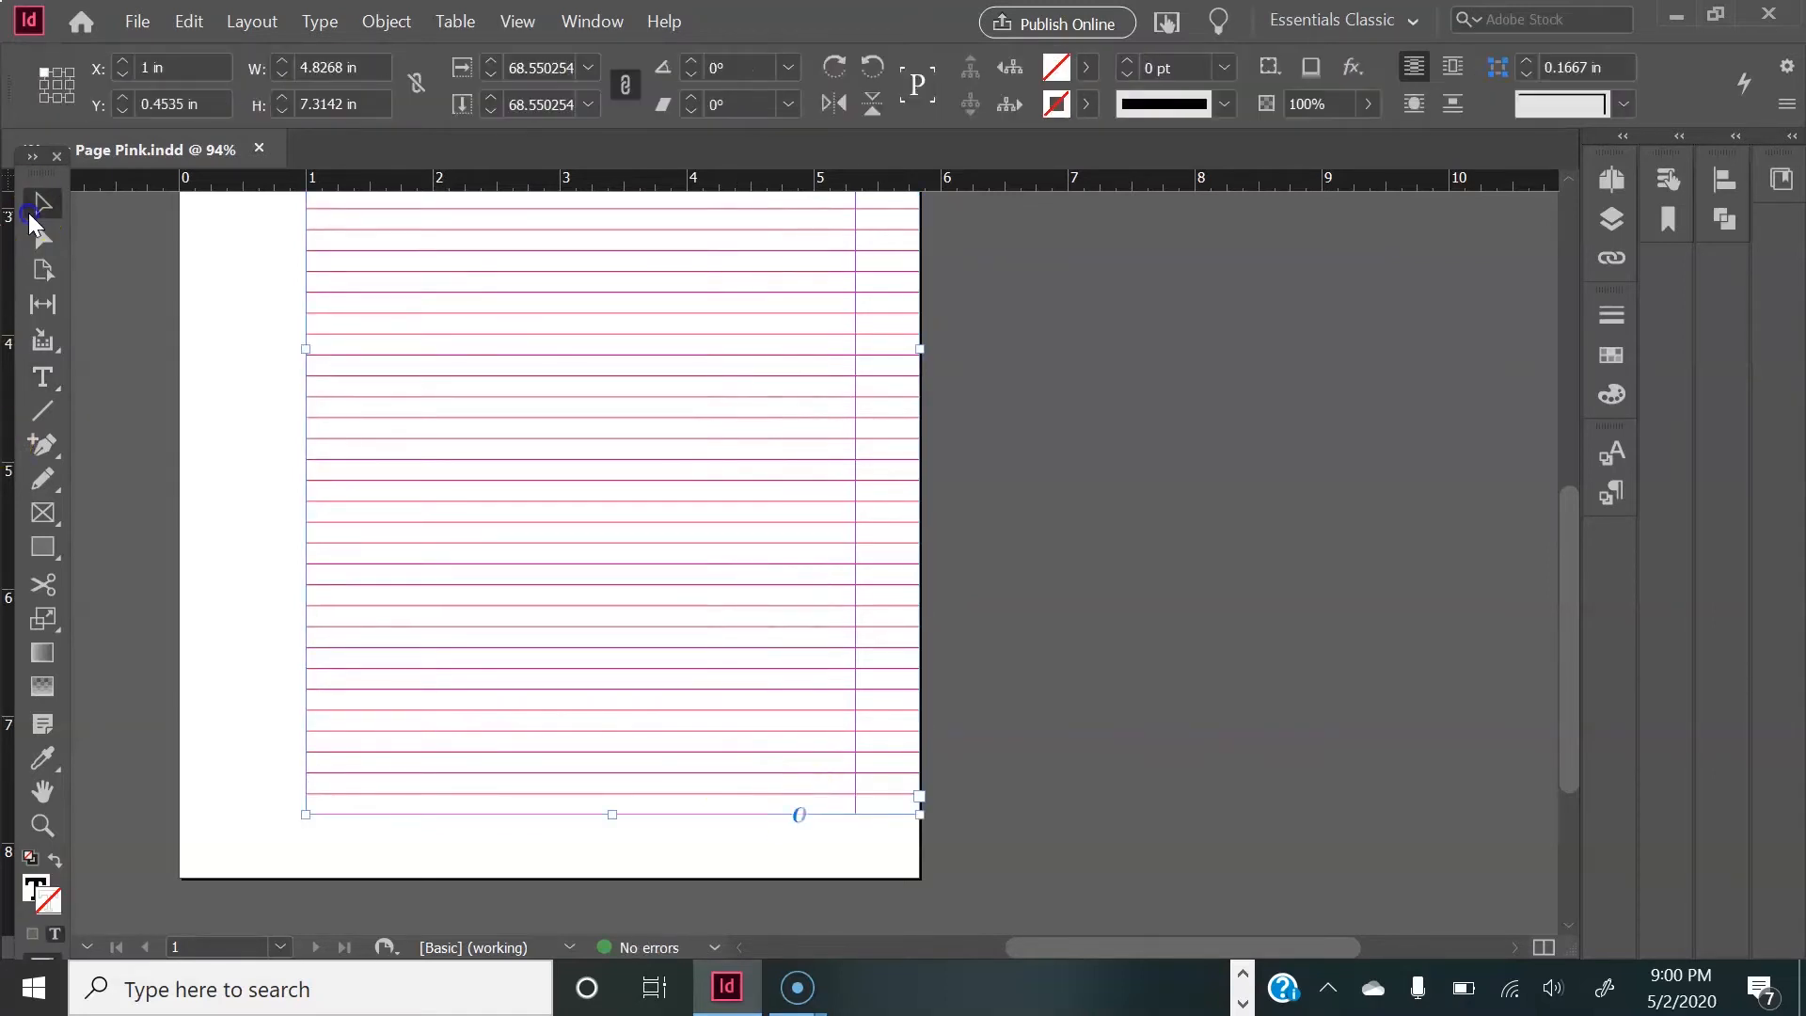
{"action": "left_click", "coordinate": [185, 529]}
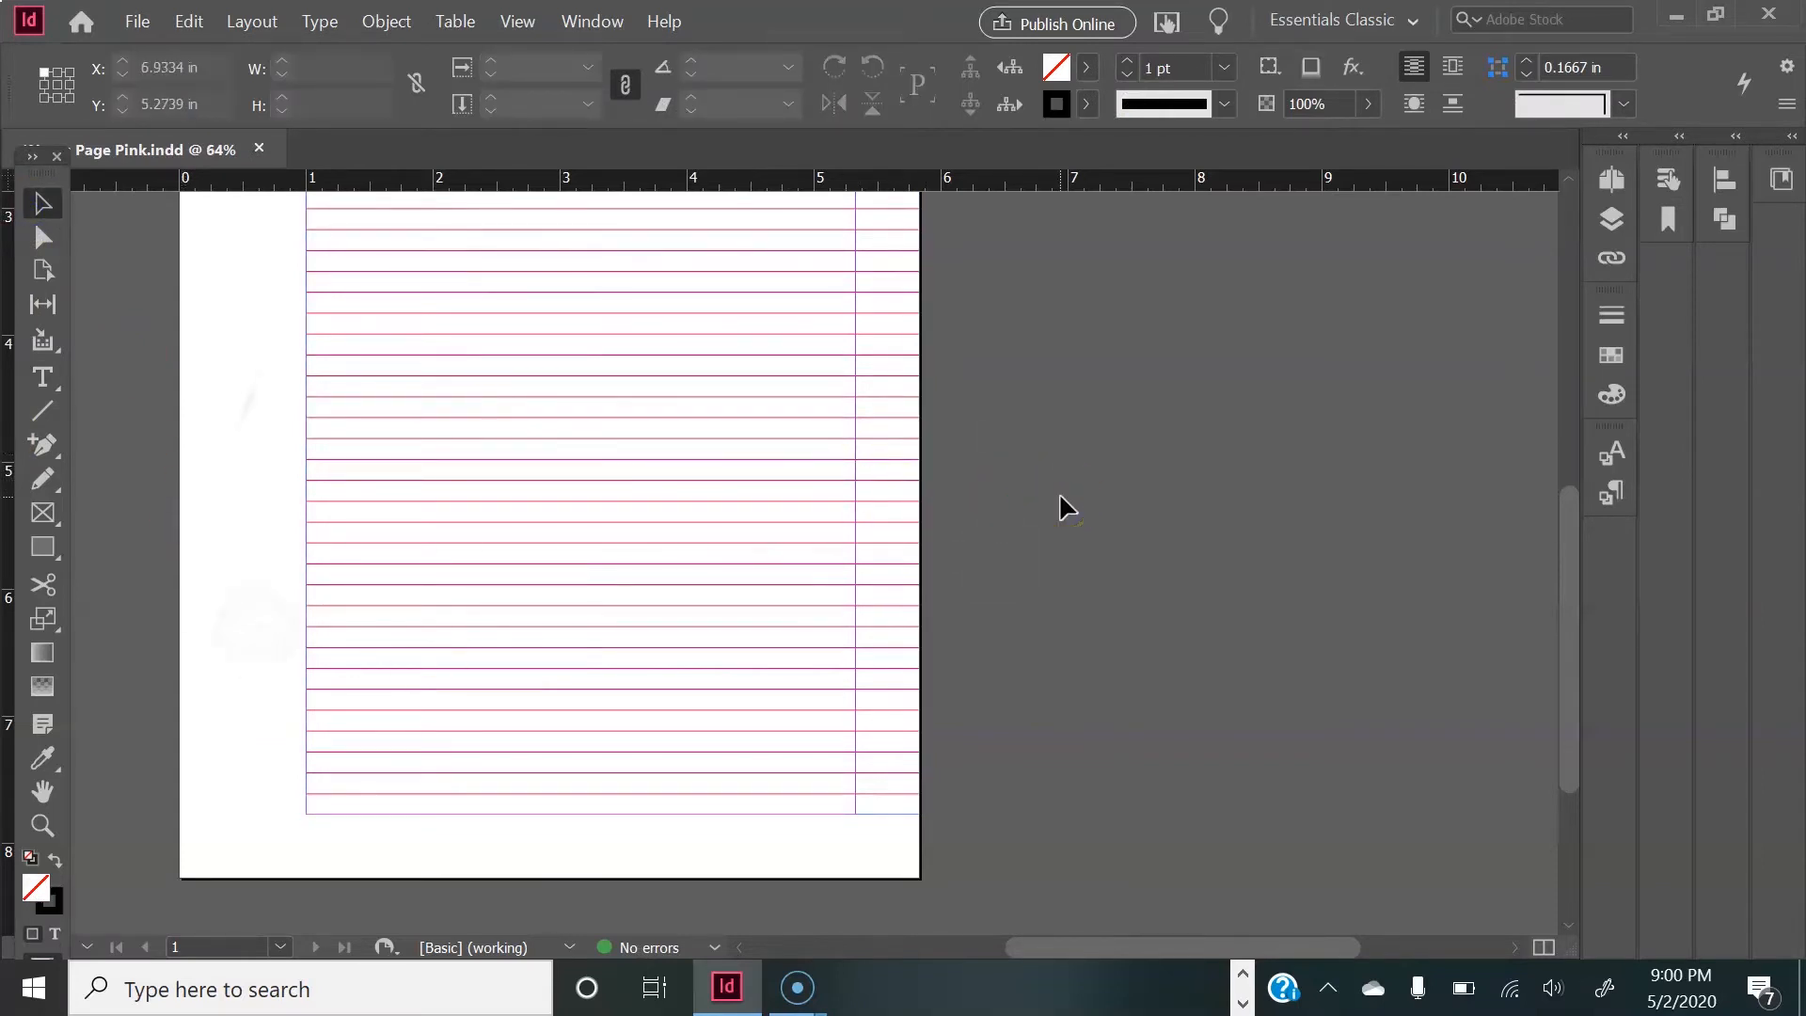
Step: Check the whole resized notes page and preview it without guides and frame edges
{"action": "scroll", "coordinate": [1061, 495], "scroll_direction": "down", "scroll_amount": 5}
{"action": "scroll", "coordinate": [1061, 496], "scroll_direction": "up", "scroll_amount": 3}
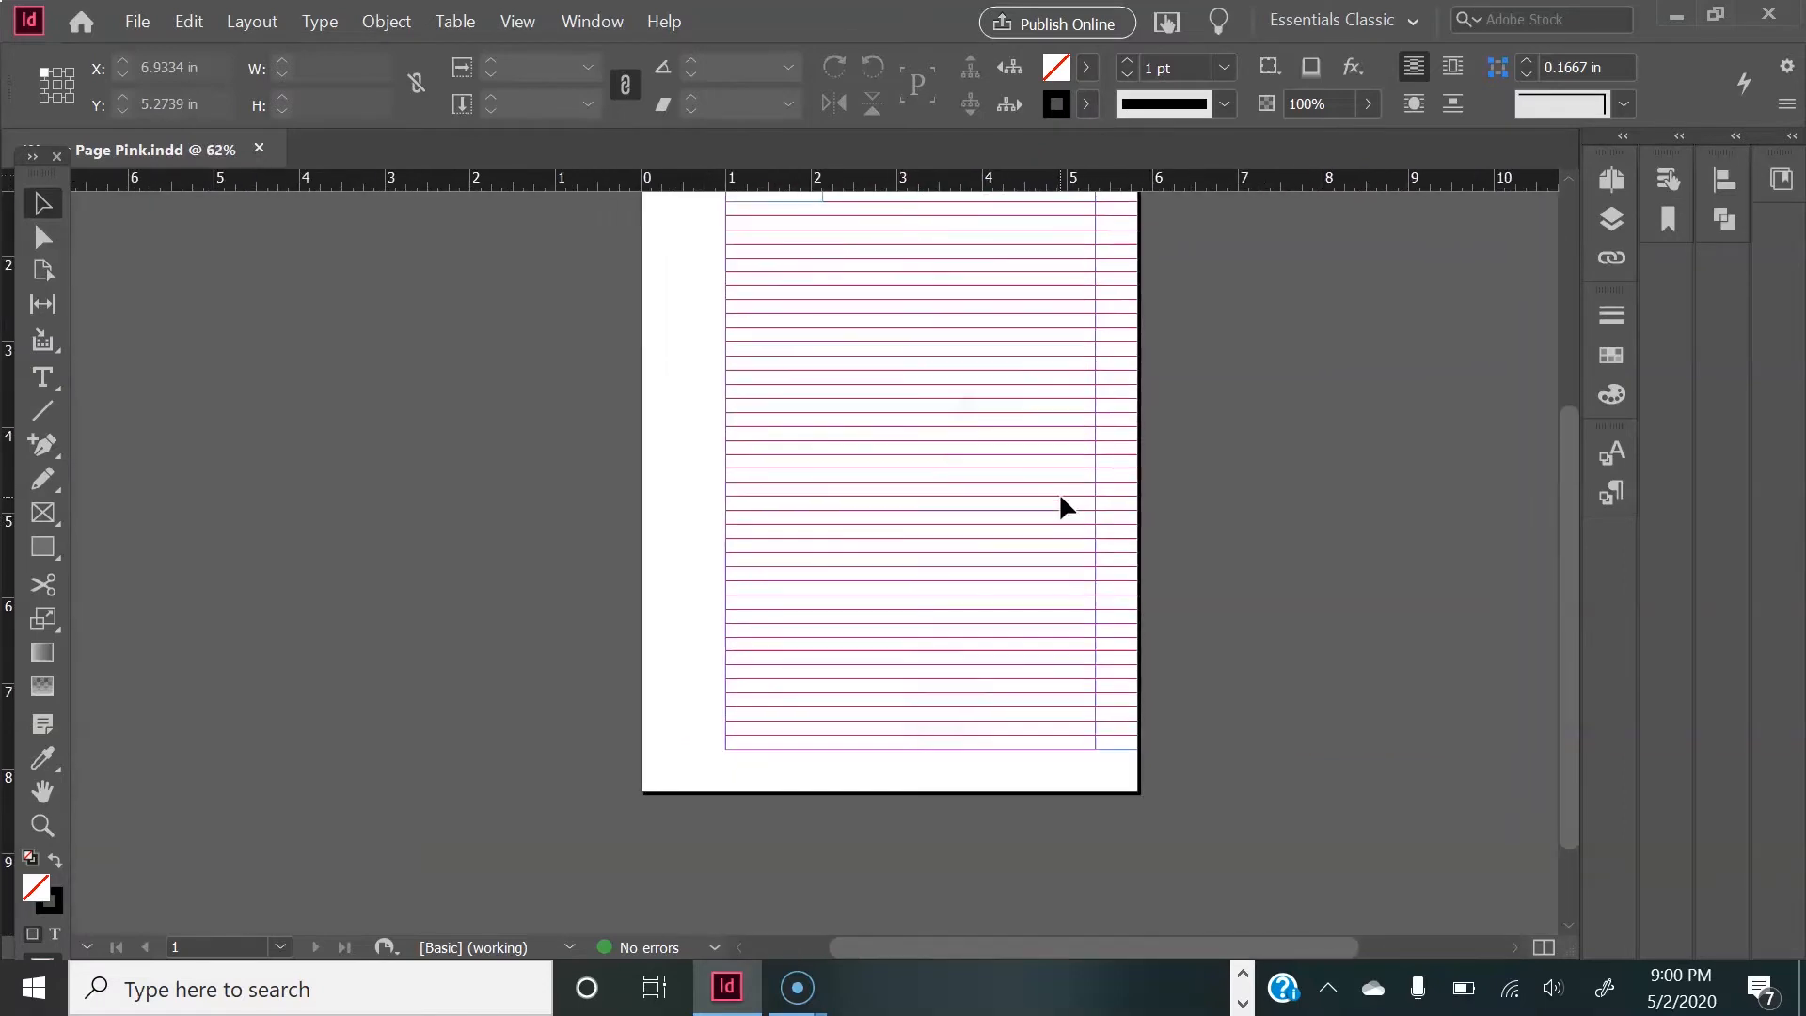
{"action": "scroll", "coordinate": [1058, 493], "scroll_direction": "down", "scroll_amount": 1}
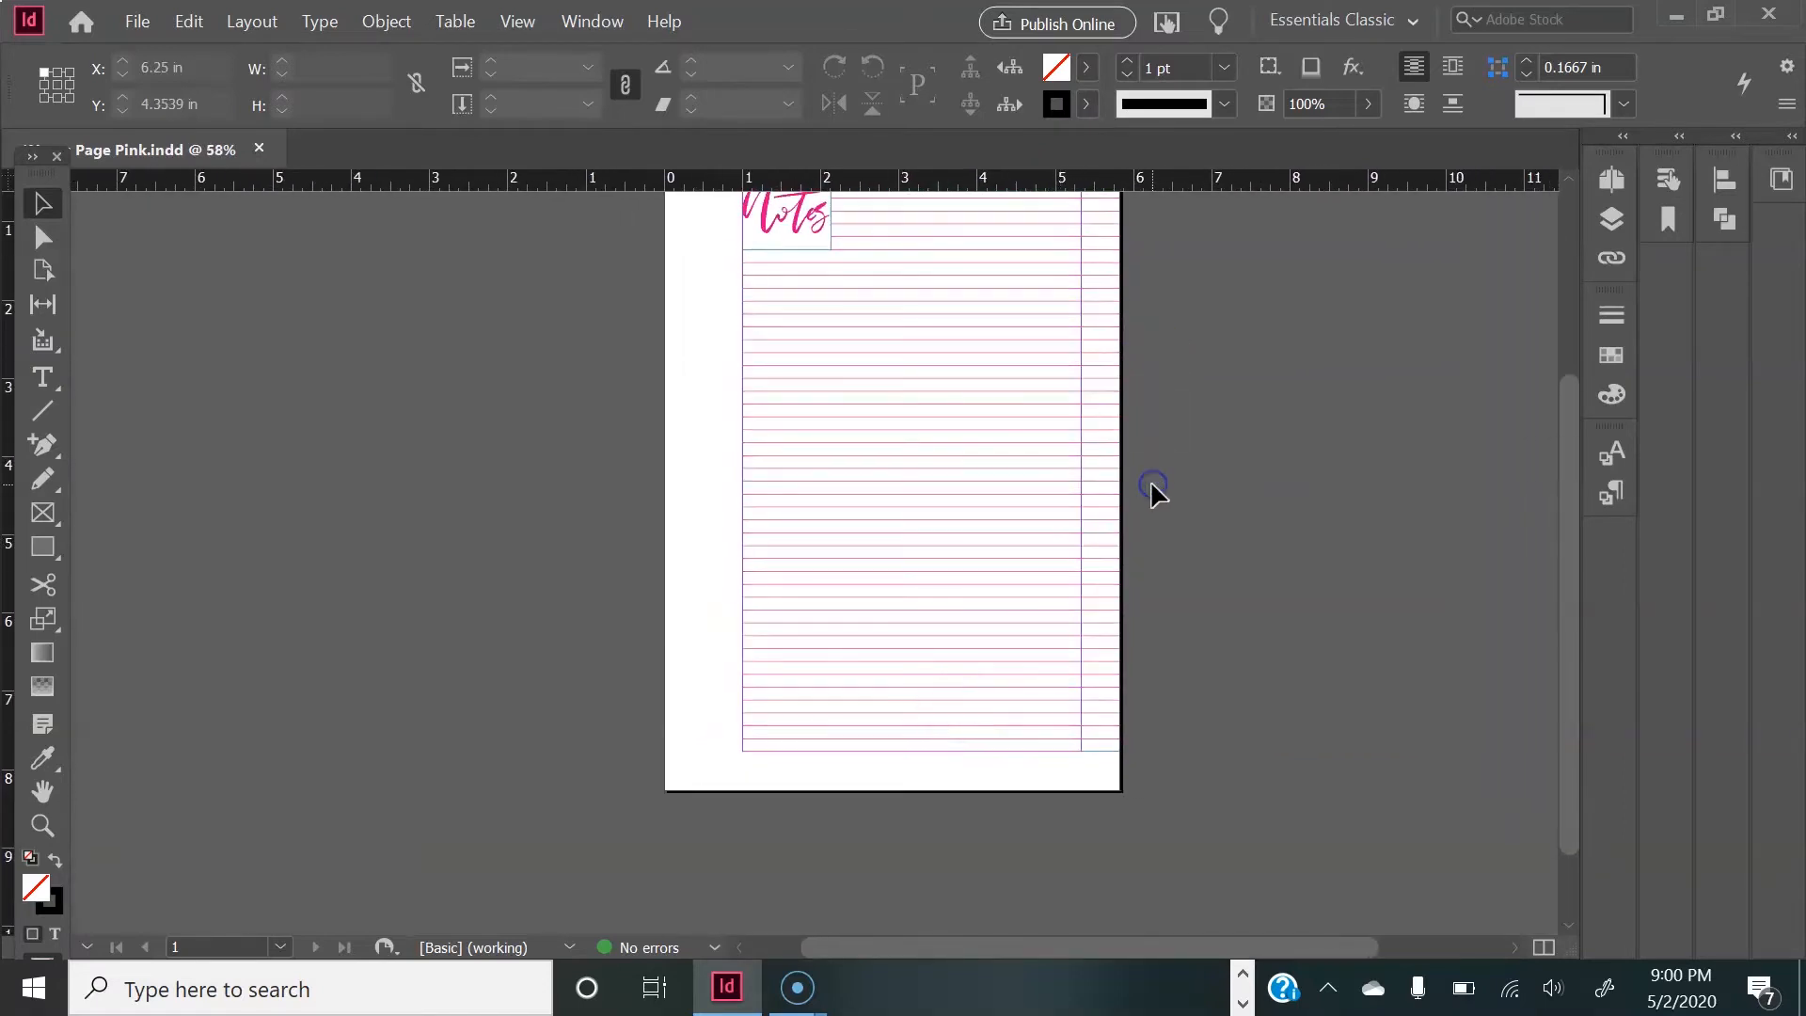
{"action": "scroll", "coordinate": [1270, 529], "scroll_direction": "up", "scroll_amount": 2}
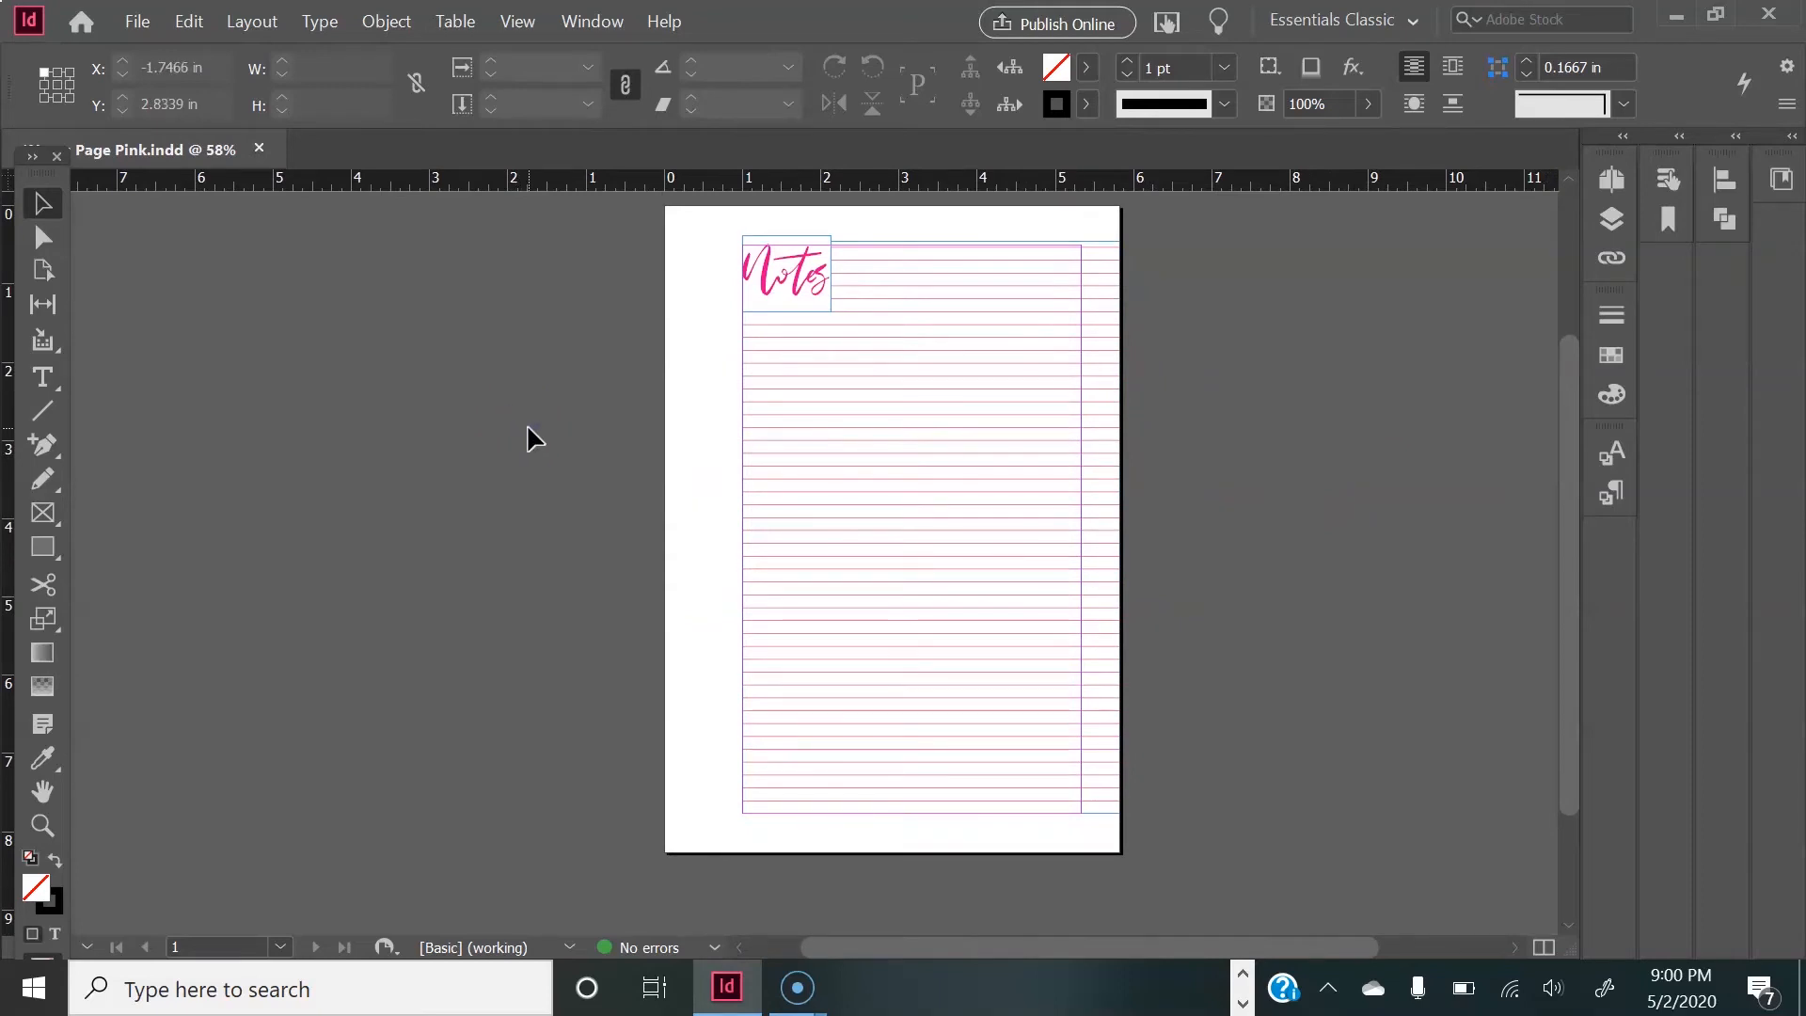
{"action": "key", "text": "w"}
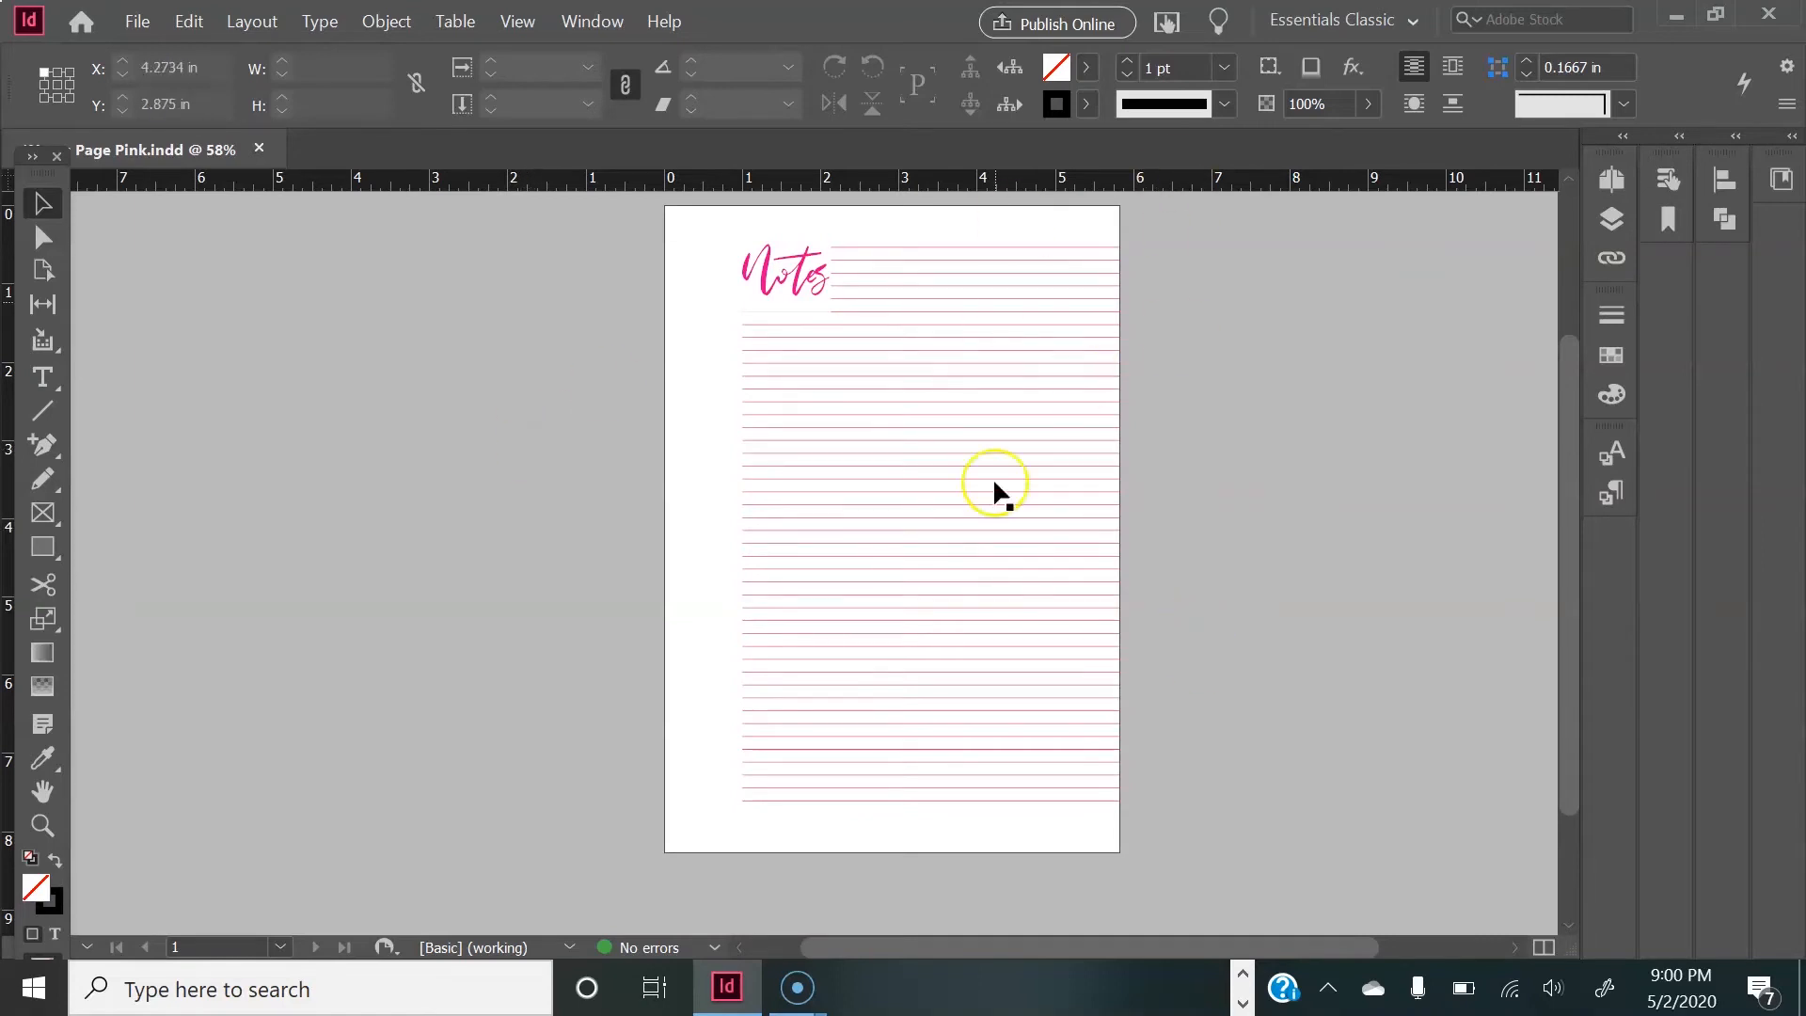
{"action": "key", "text": "w"}
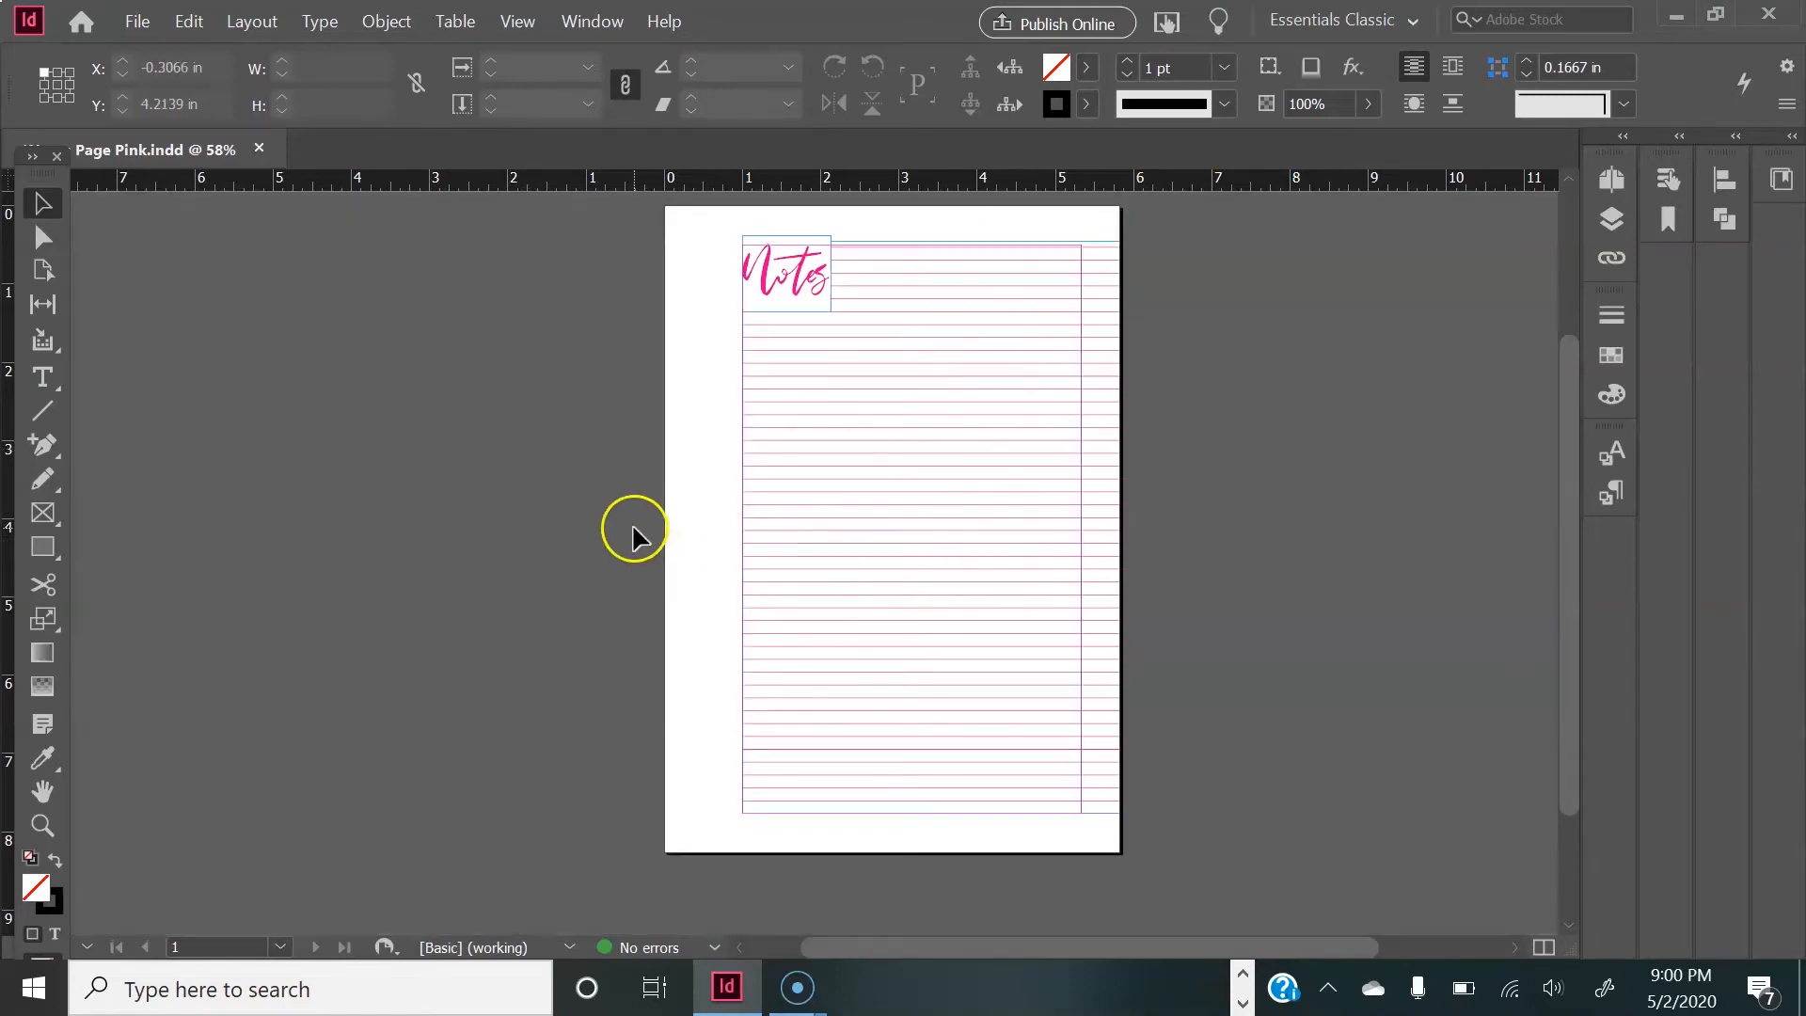
{"action": "left_click", "coordinate": [138, 23]}
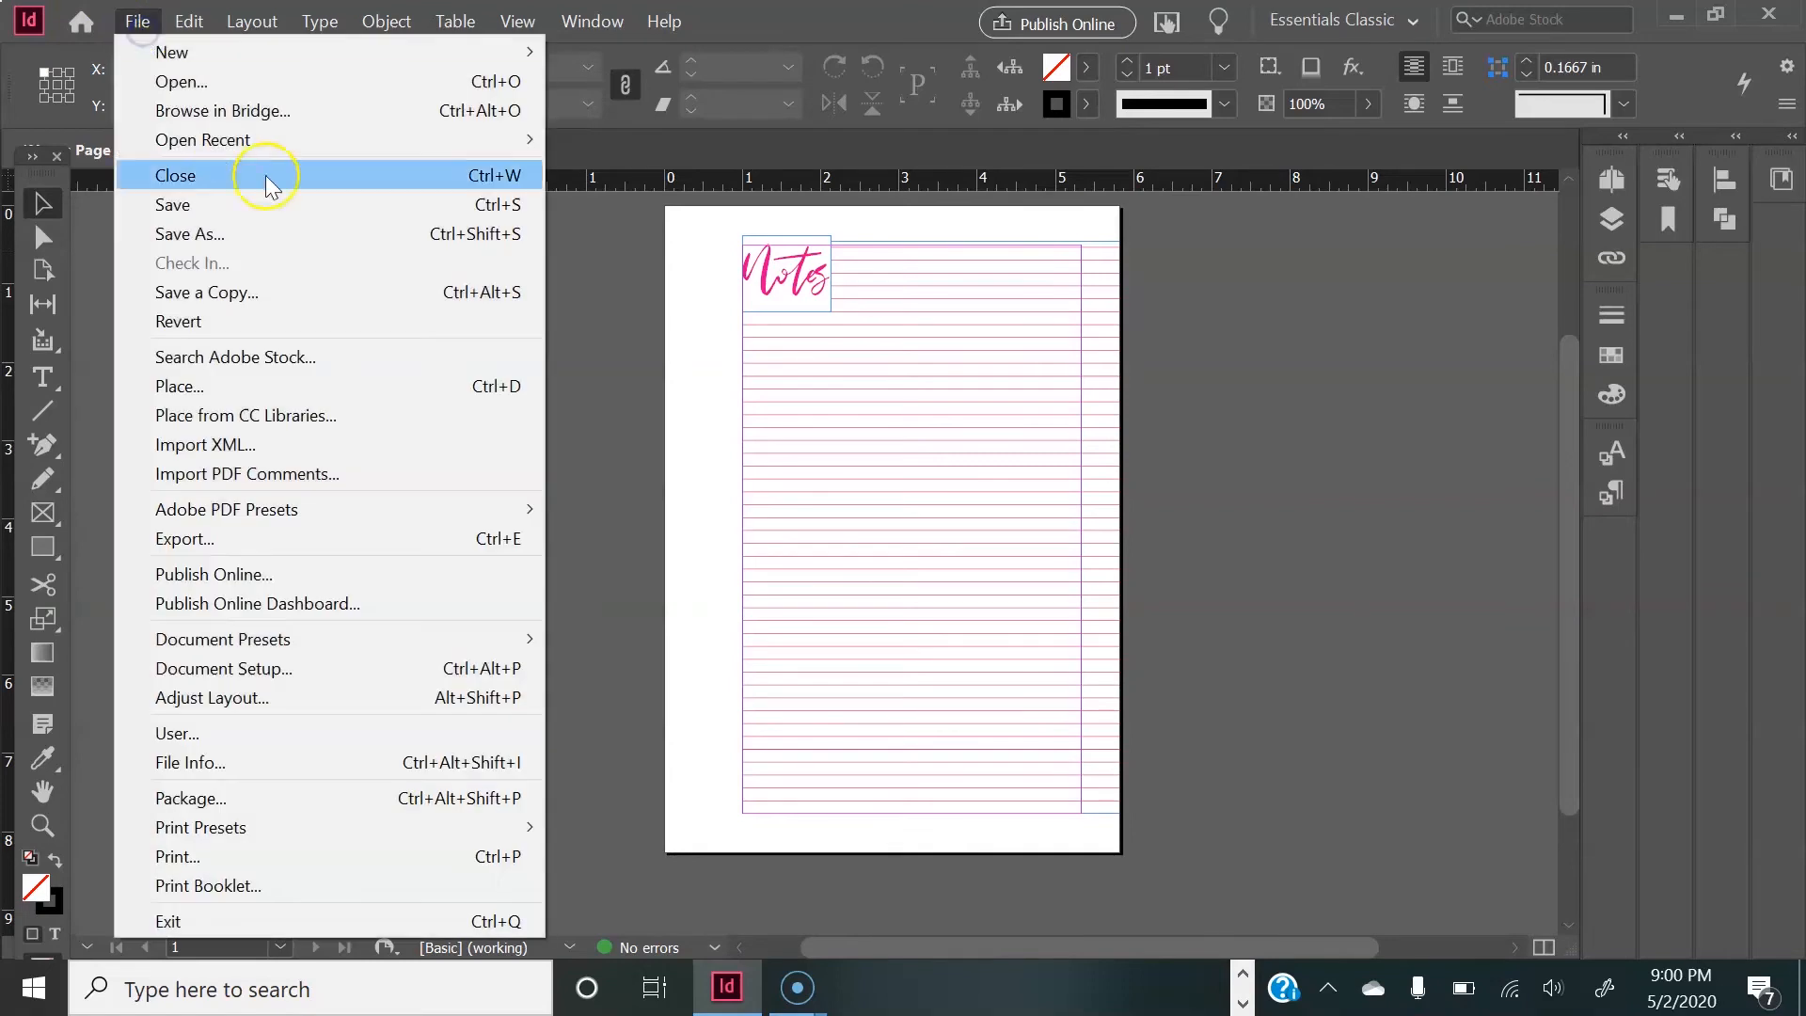
{"action": "left_click", "coordinate": [279, 233]}
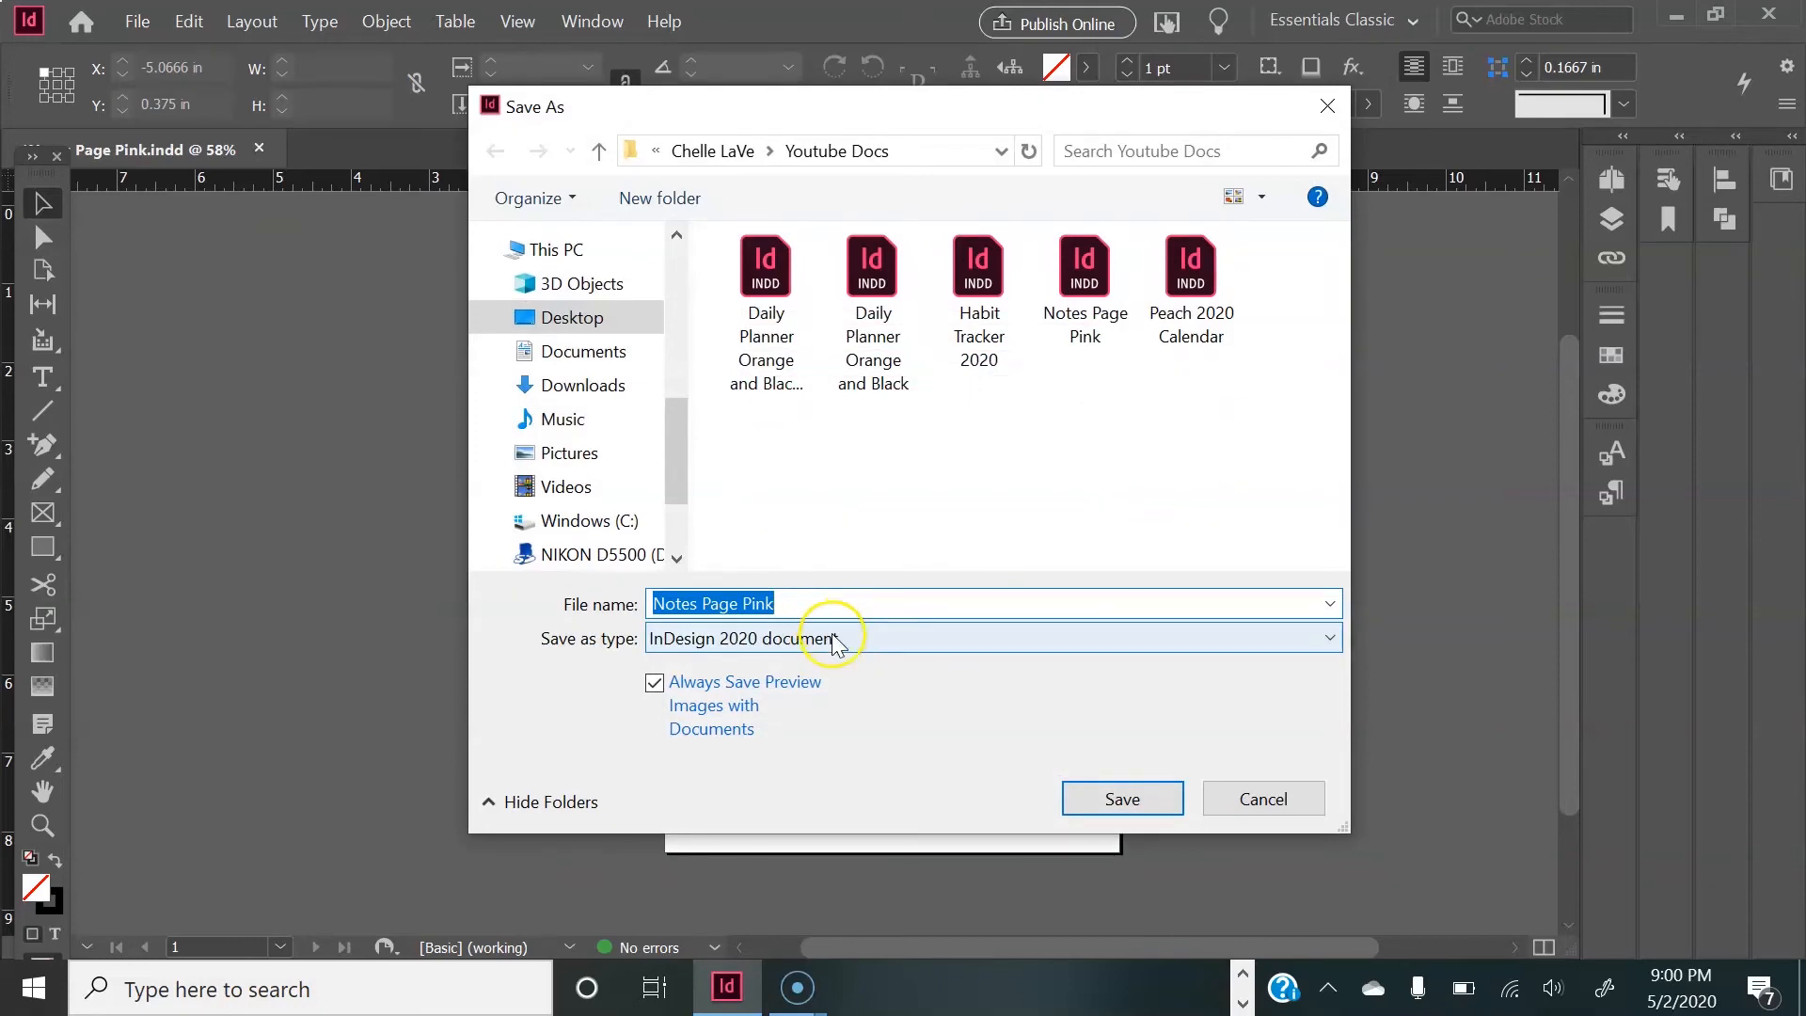
{"action": "left_click", "coordinate": [1223, 798]}
Step: Export the page as Adobe PDF (Print) named "Pink Notes Page 2" with the High Quality Print preset and look over the resulting PDF
{"action": "left_click", "coordinate": [141, 21]}
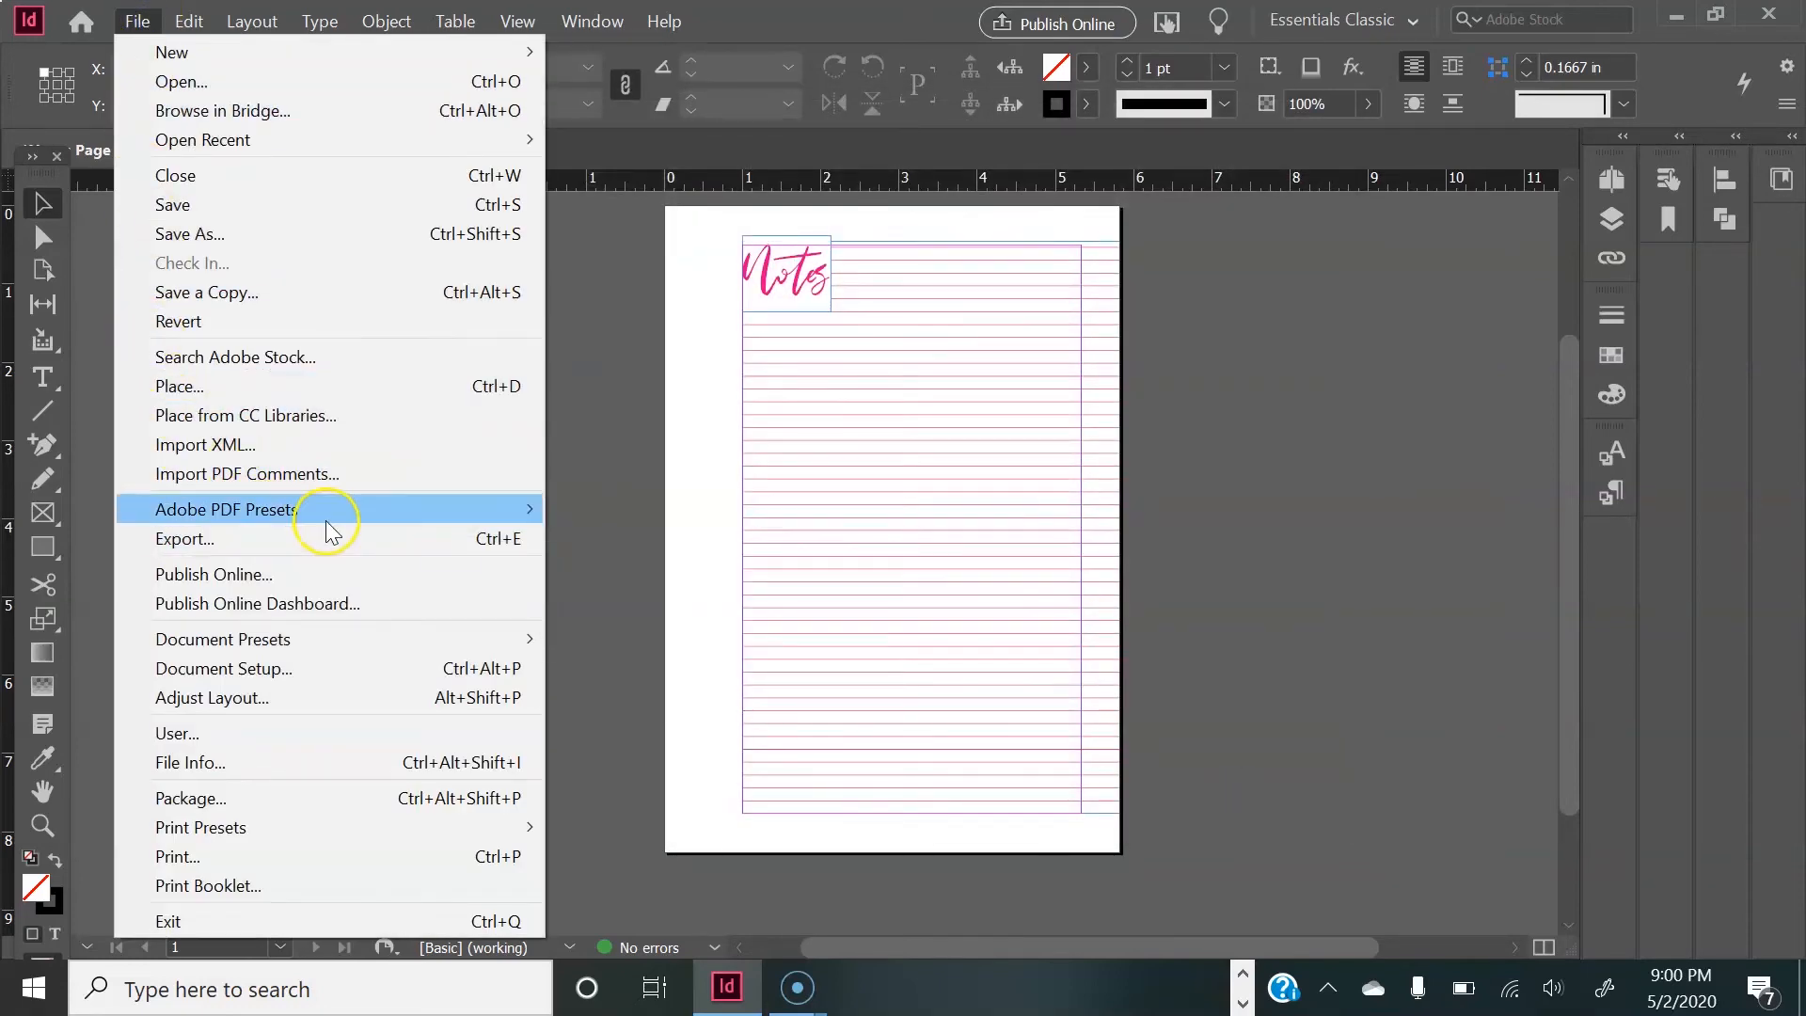
{"action": "left_click", "coordinate": [323, 532]}
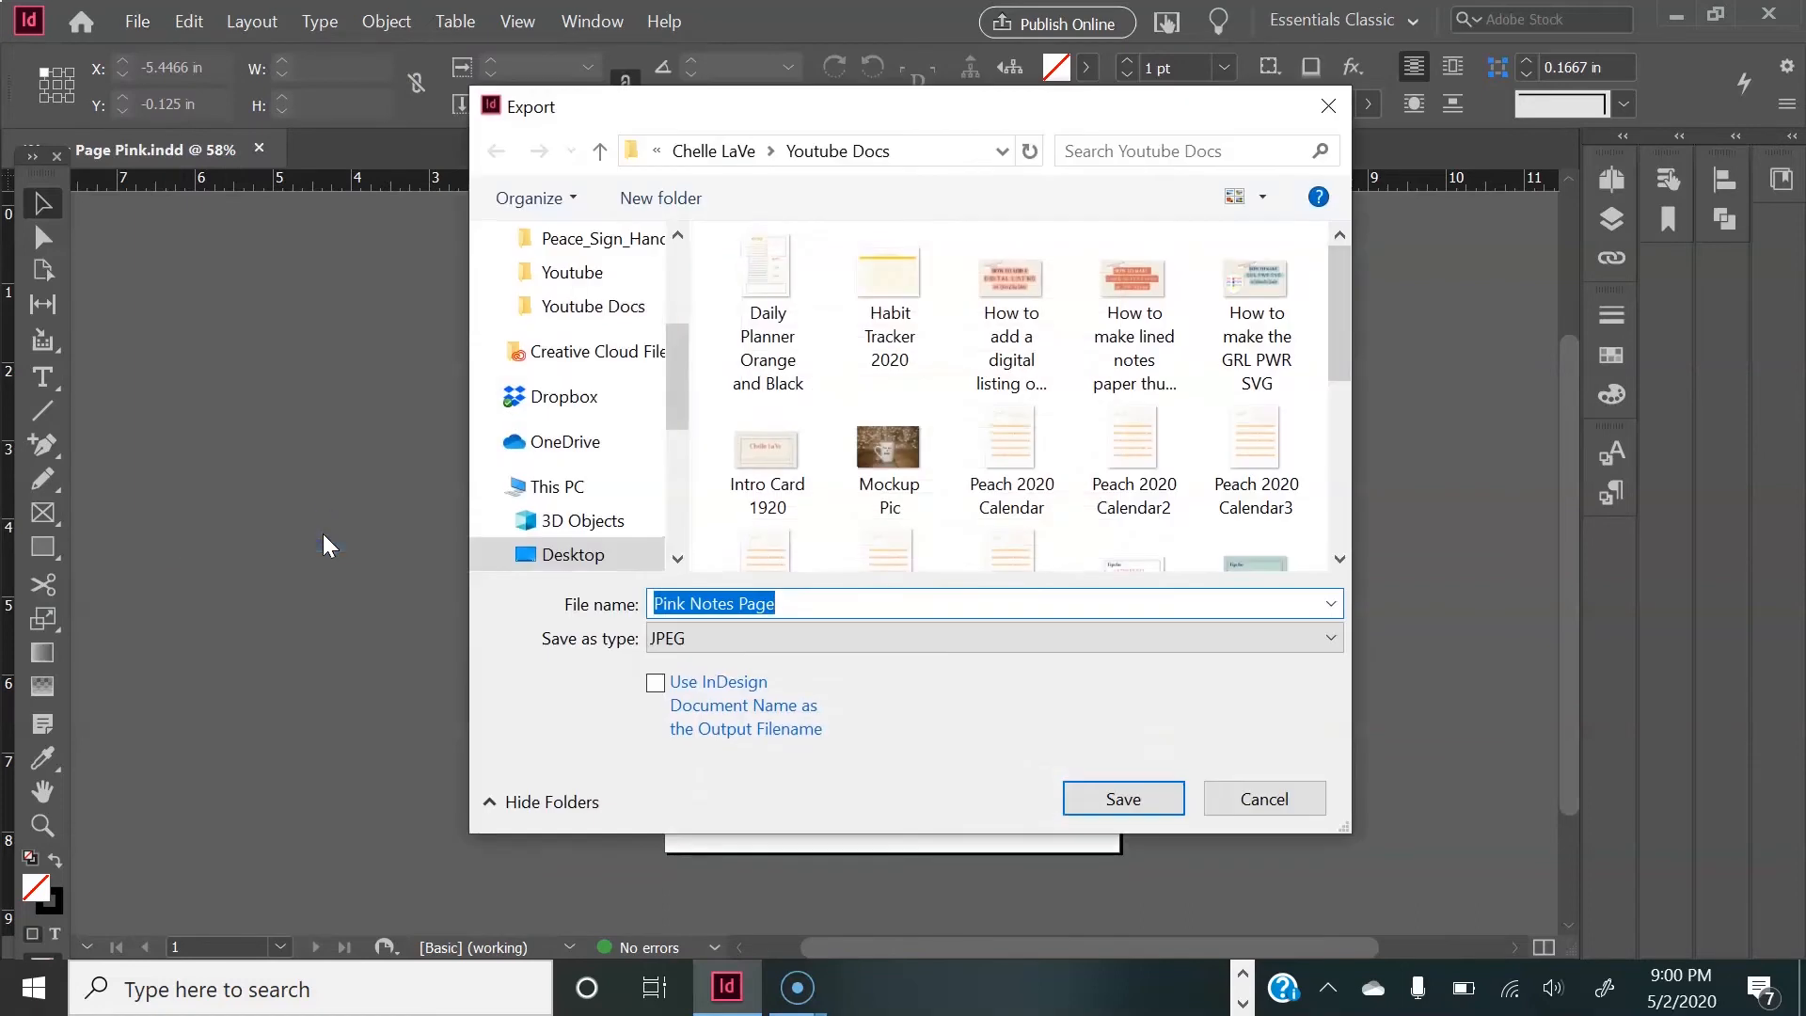
{"action": "left_click", "coordinate": [805, 637]}
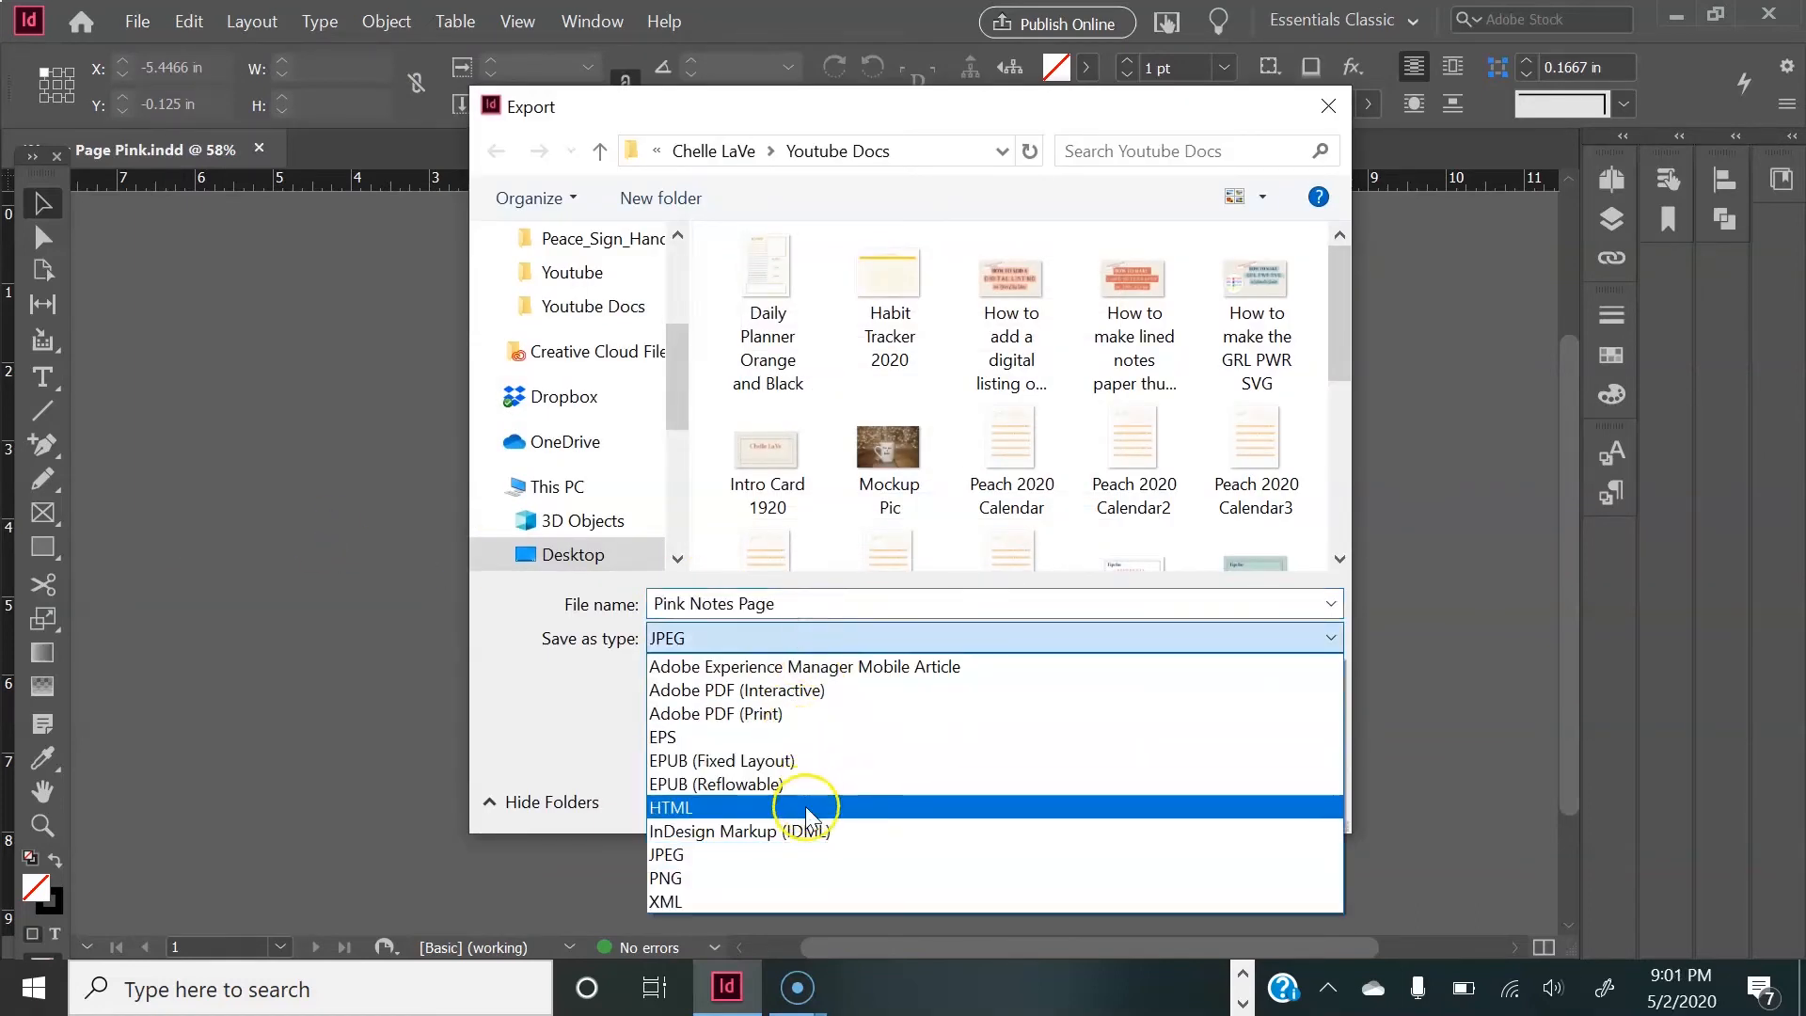
{"action": "left_click", "coordinate": [783, 717]}
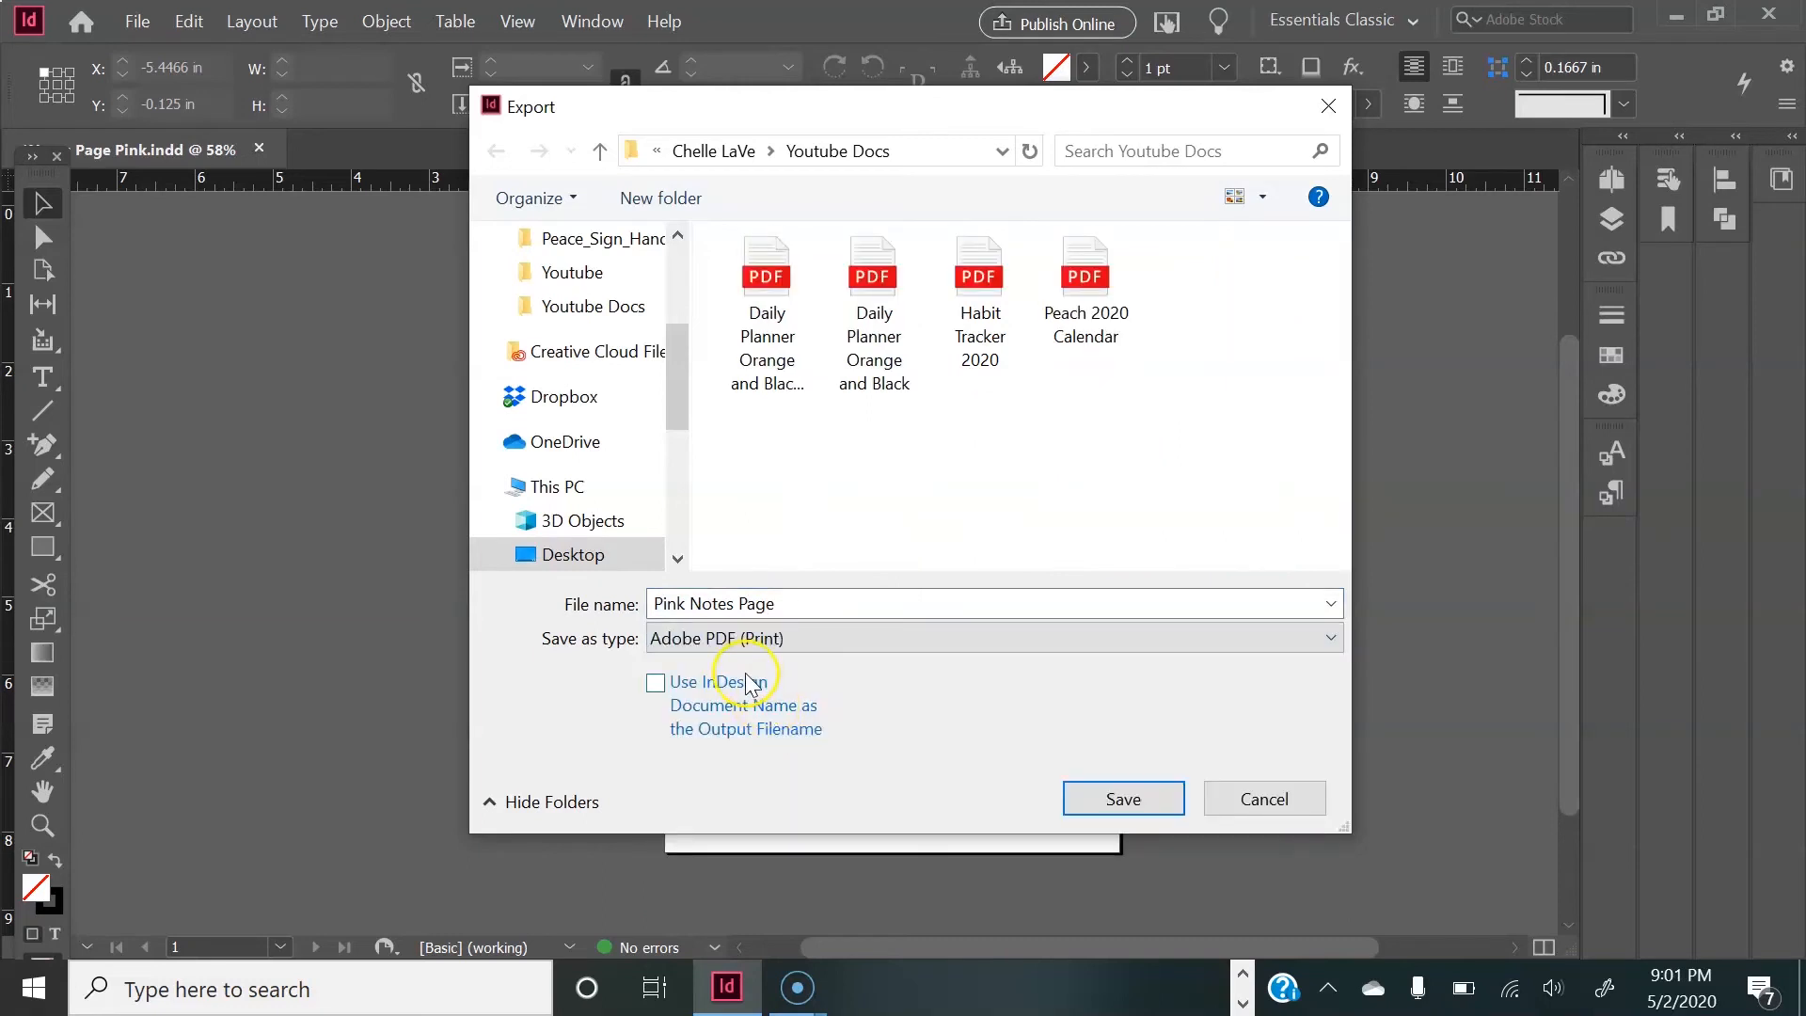
{"action": "left_click", "coordinate": [780, 606]}
{"action": "left_click", "coordinate": [787, 605]}
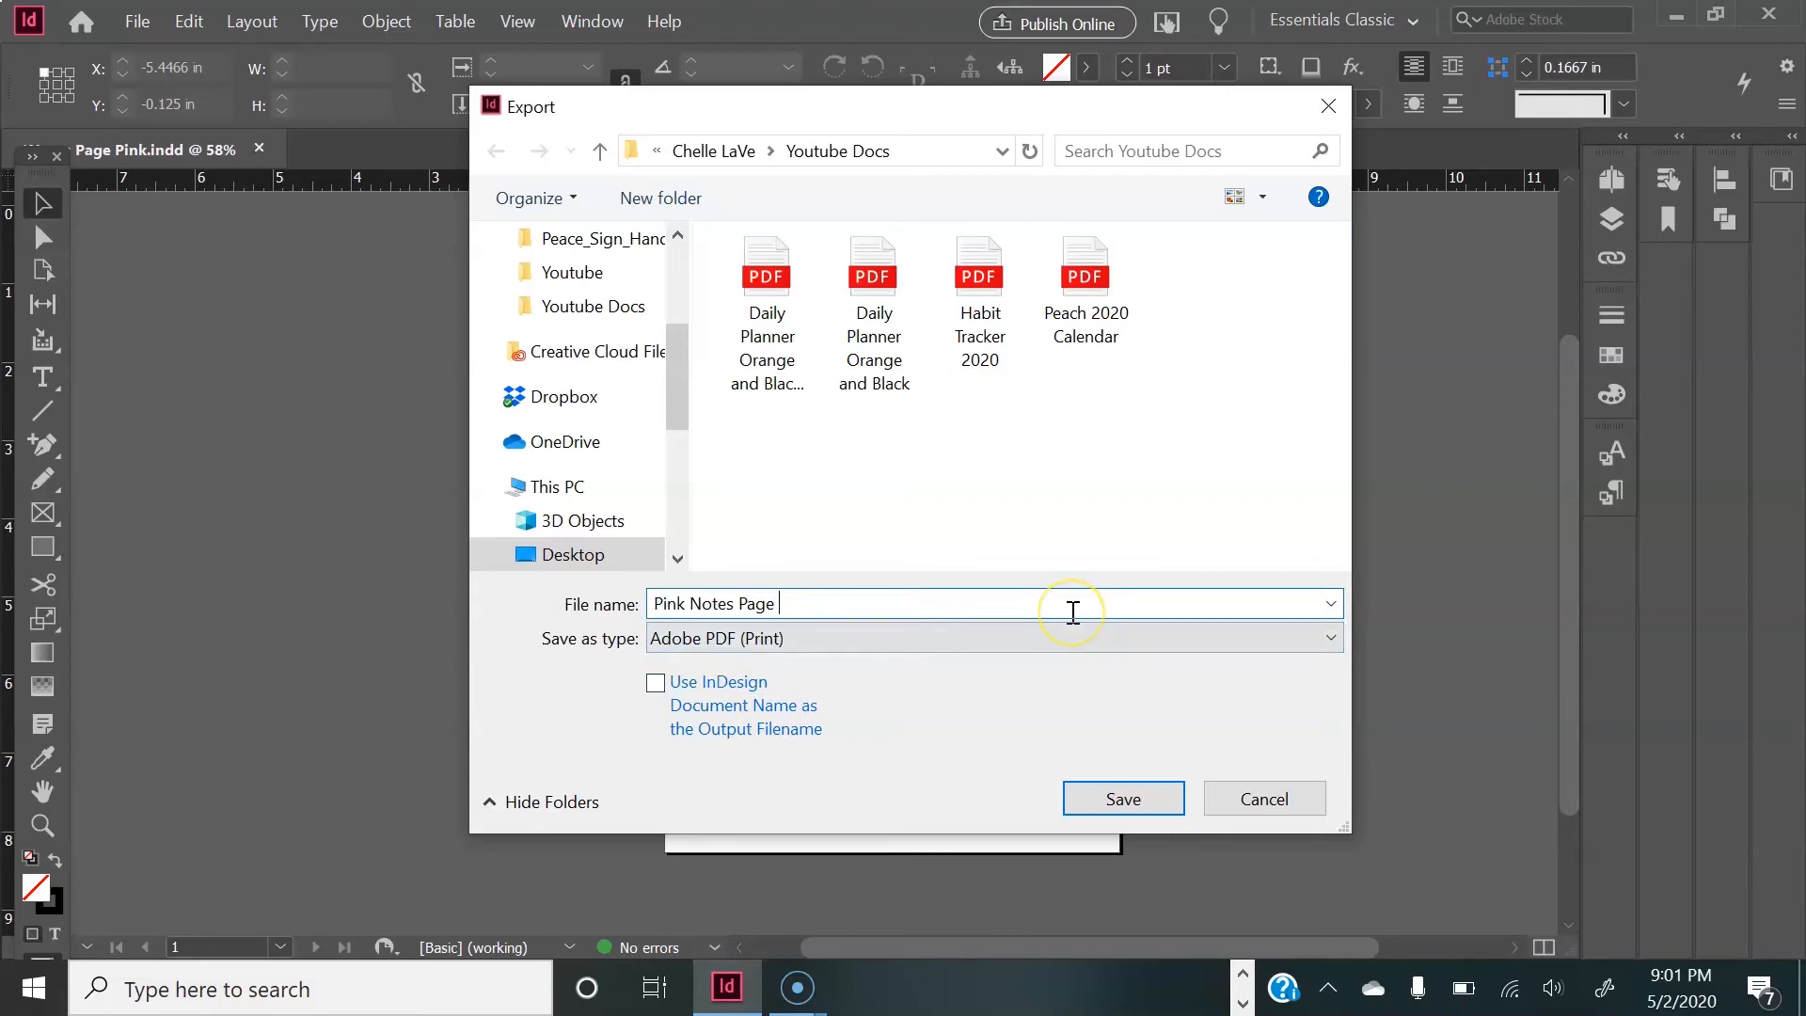
{"action": "type", "text": "2"}
{"action": "left_click", "coordinate": [1125, 799]}
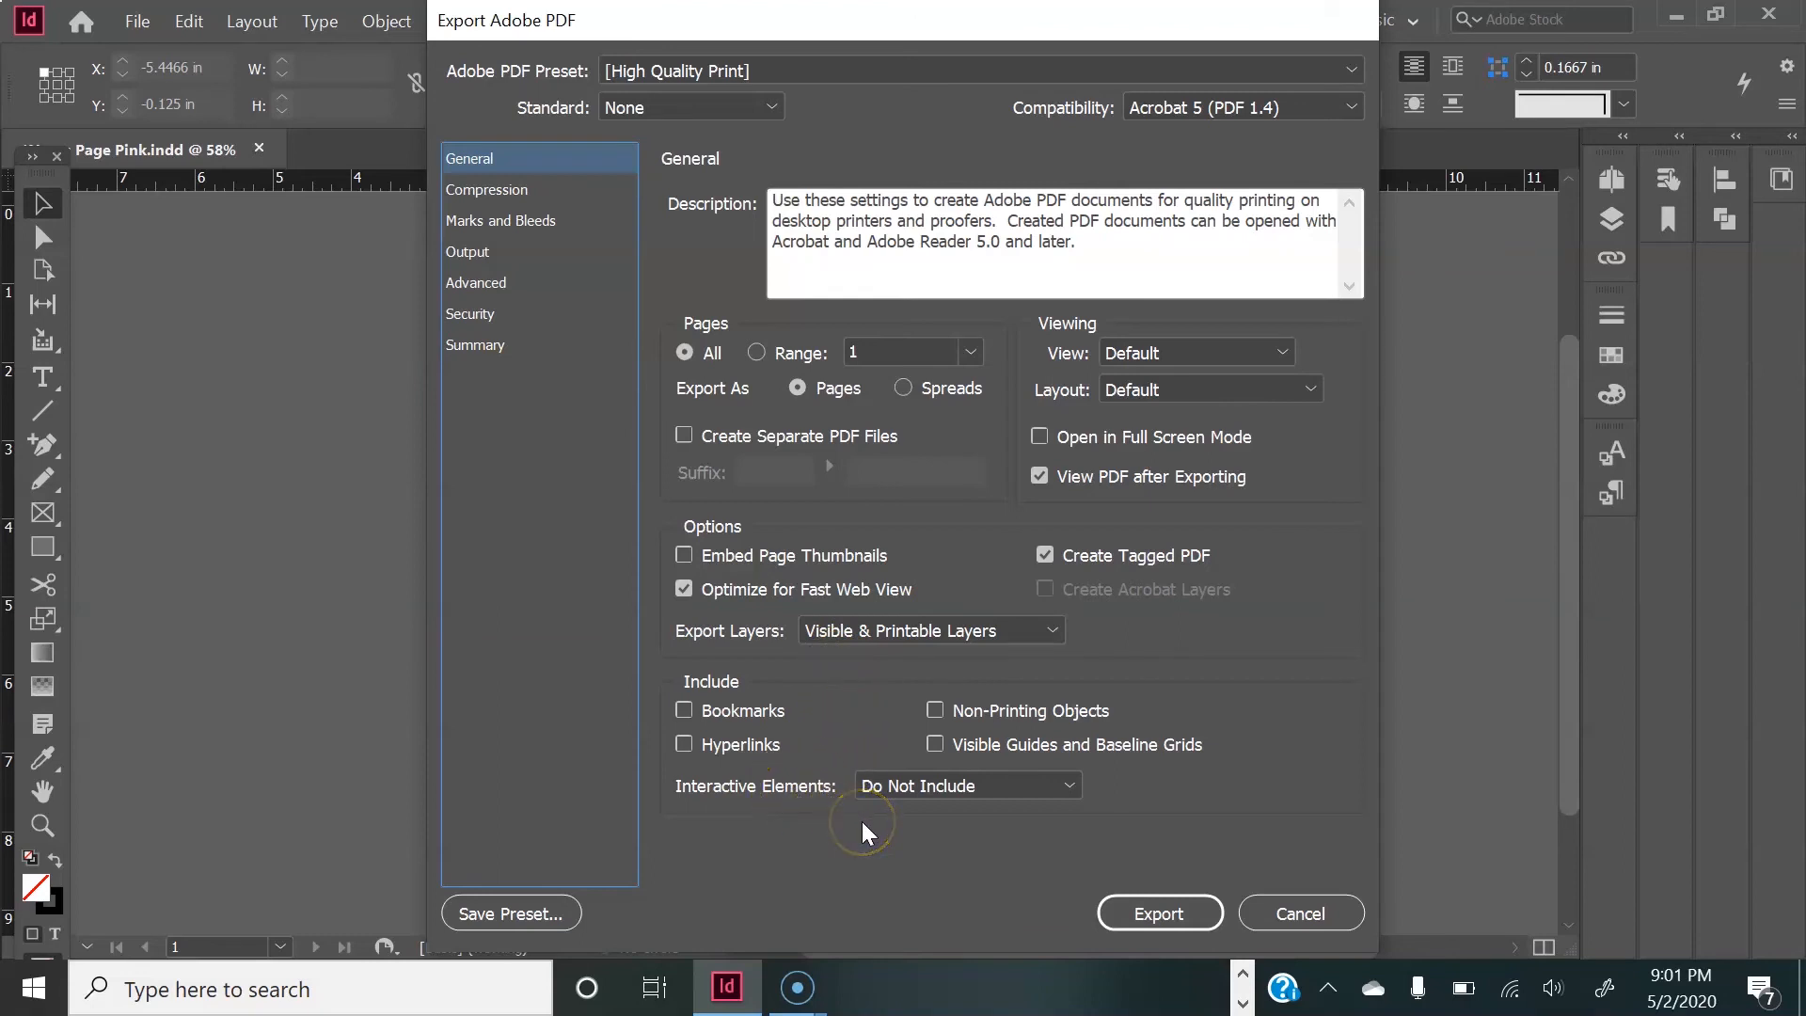
{"action": "left_click", "coordinate": [1159, 912]}
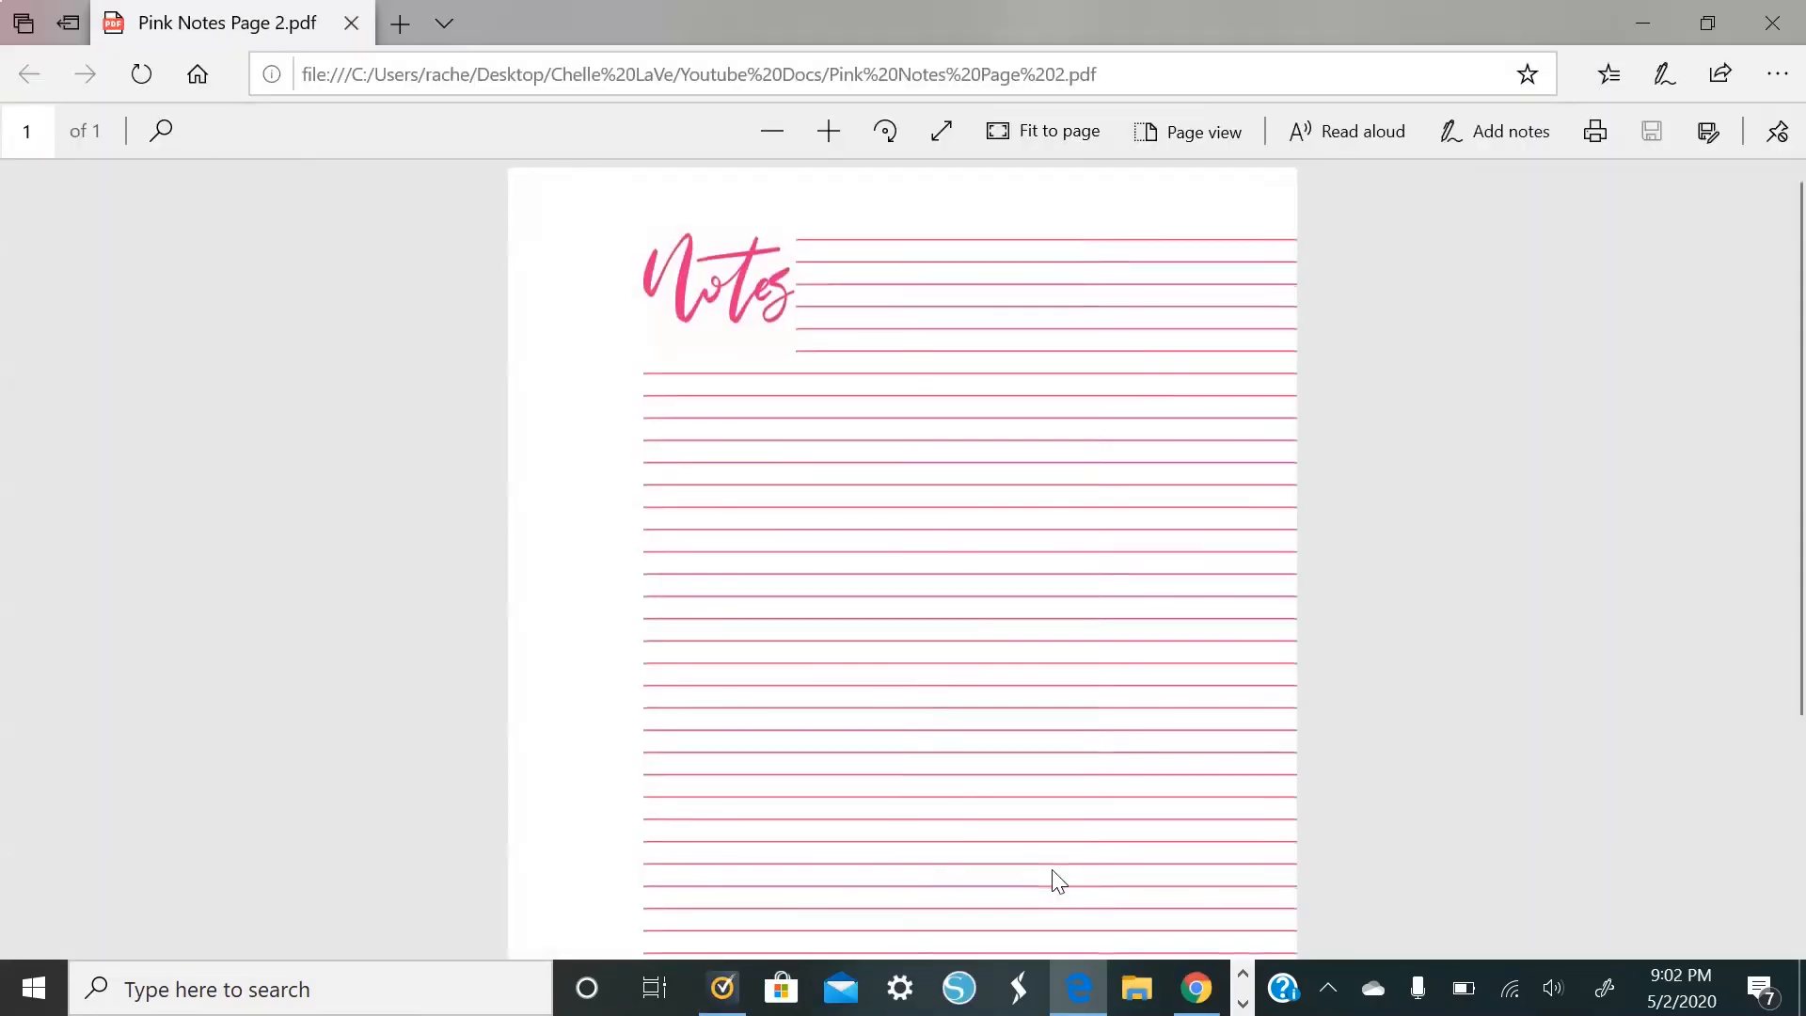
{"action": "scroll", "coordinate": [612, 348], "scroll_direction": "down", "scroll_amount": 2}
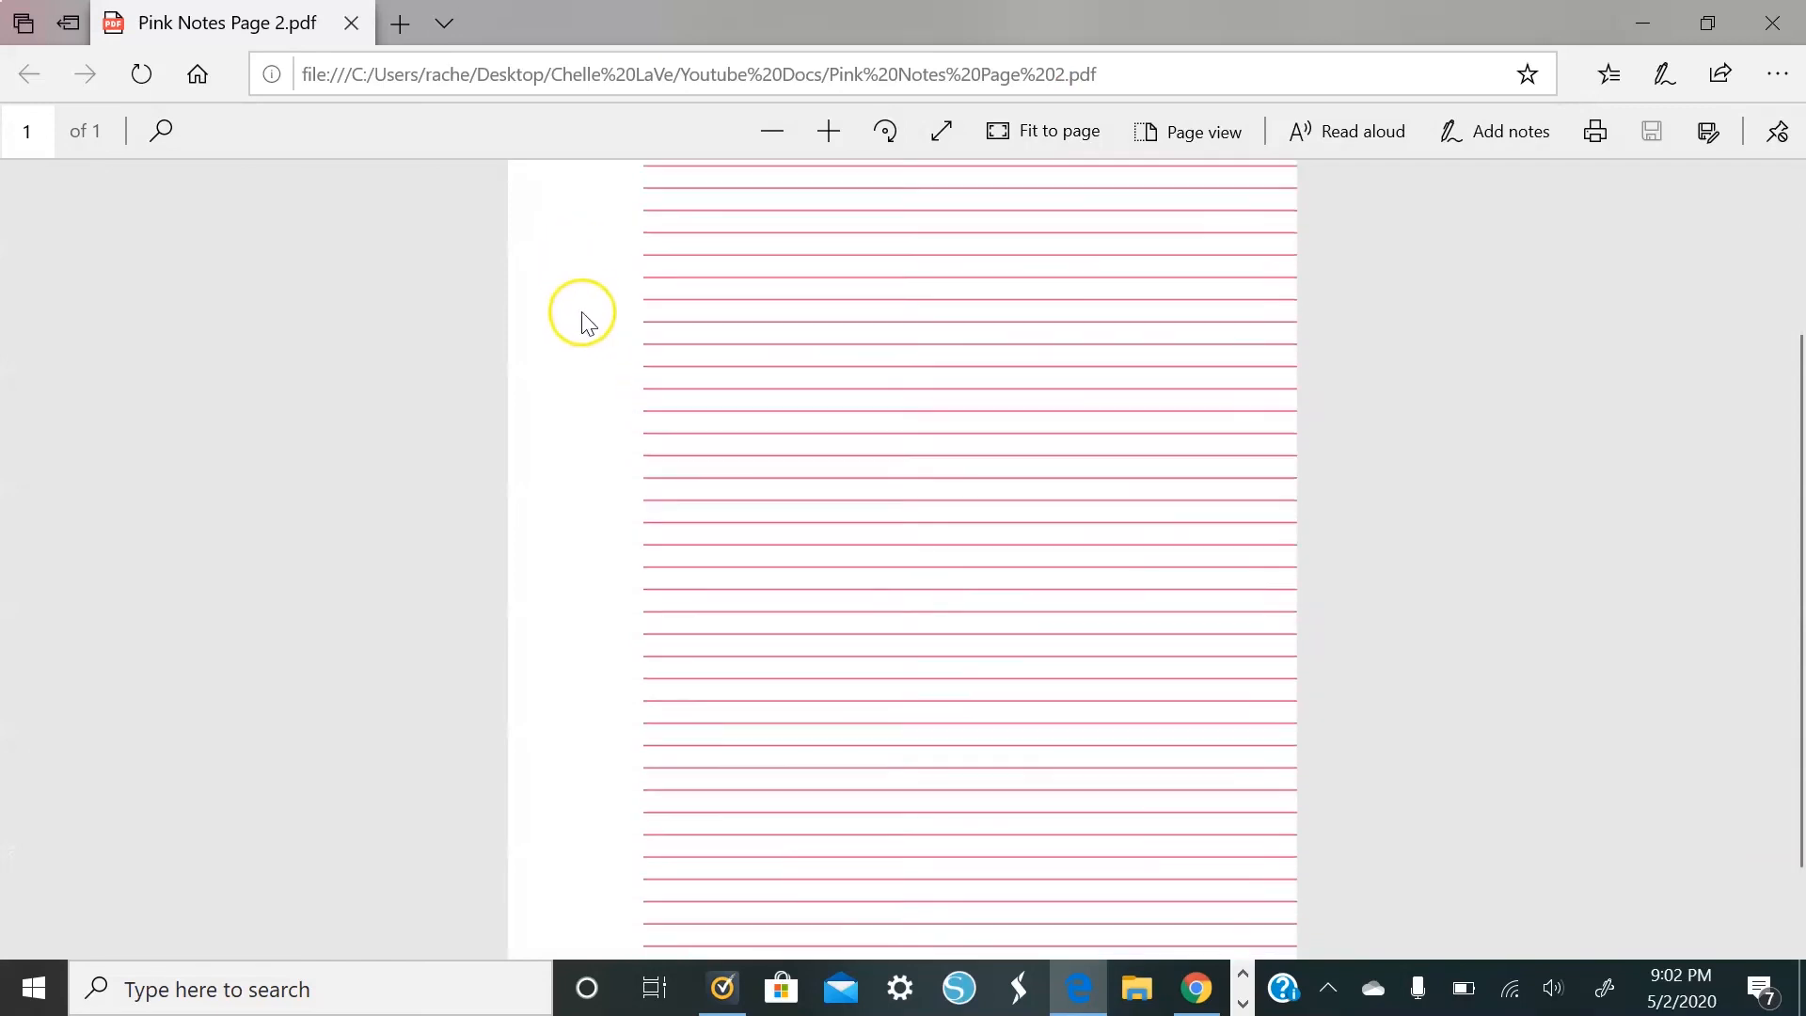
{"action": "scroll", "coordinate": [577, 376], "scroll_direction": "up", "scroll_amount": 2}
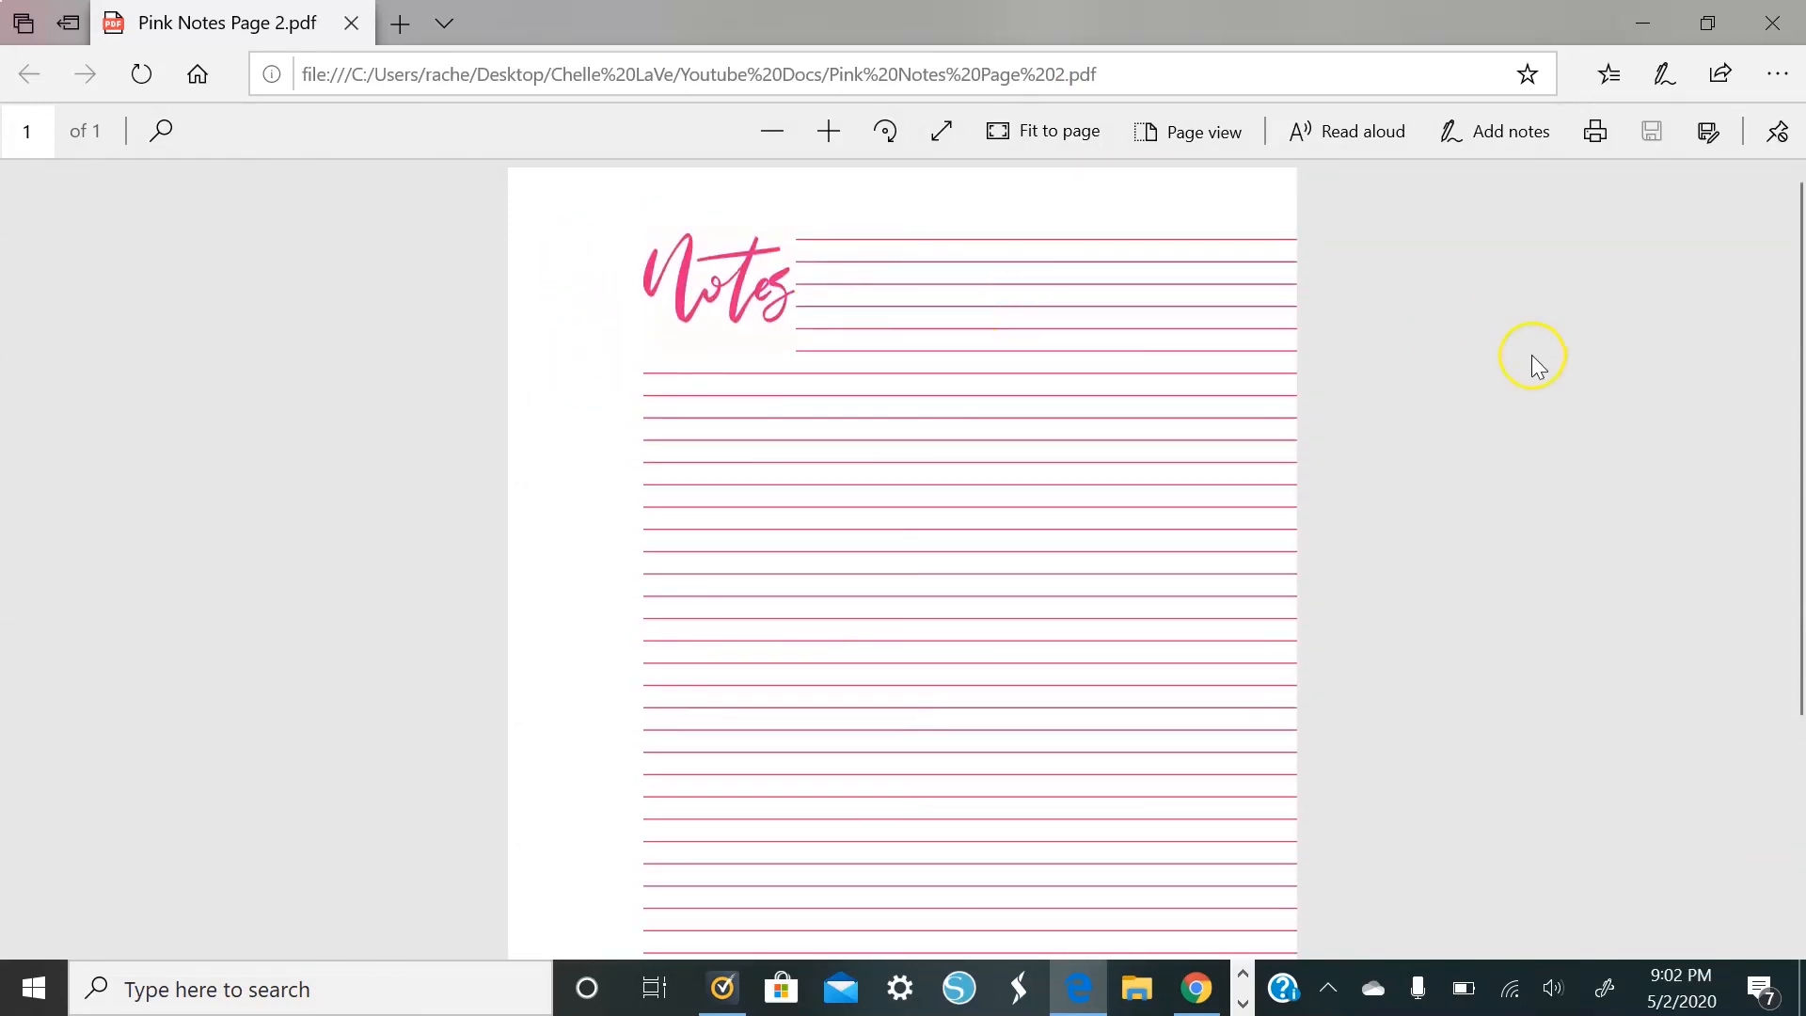